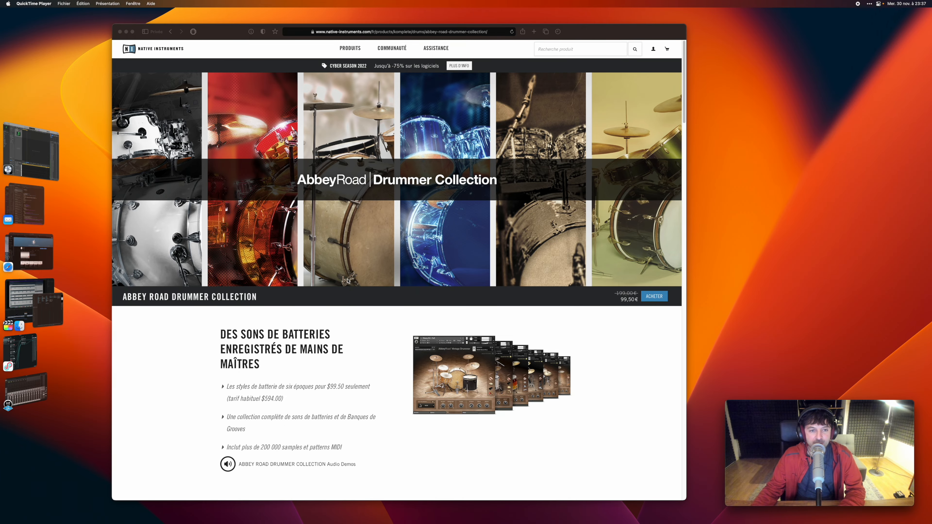
{"action": "scroll", "coordinate": [347, 281], "scroll_direction": "down", "scroll_amount": 4}
{"action": "scroll", "coordinate": [347, 280], "scroll_direction": "up", "scroll_amount": 4}
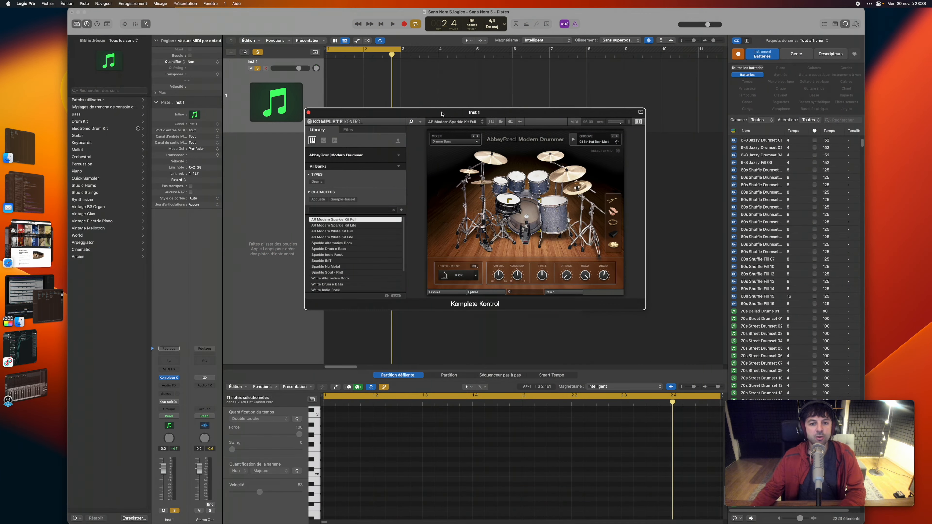
- Reposition the Komplete Kontrol window over the tracks area and preview the loaded 08 8th Hat Both Multi groove
{"action": "left_click_drag", "start_coordinate": [443, 112], "coordinate": [397, 112]}
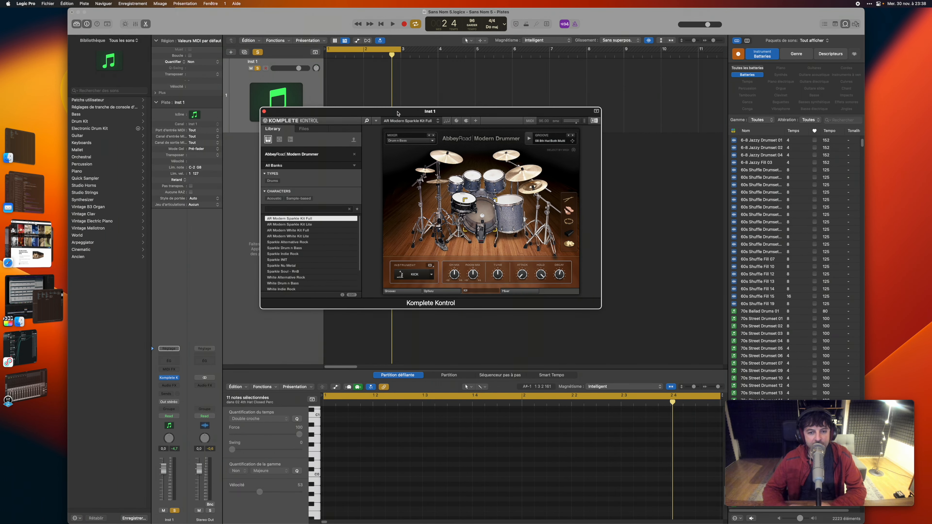
{"action": "left_click_drag", "start_coordinate": [398, 113], "coordinate": [507, 108]}
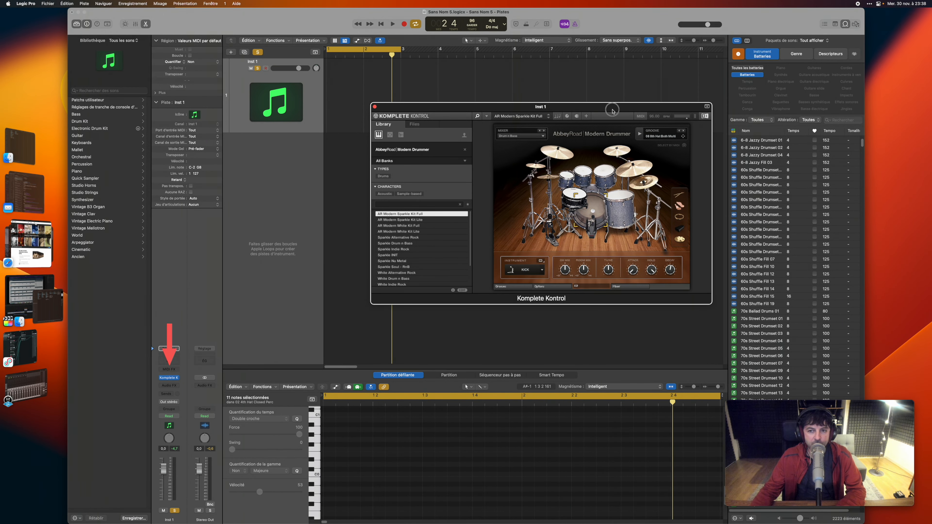
{"action": "left_click_drag", "start_coordinate": [612, 111], "coordinate": [560, 115]}
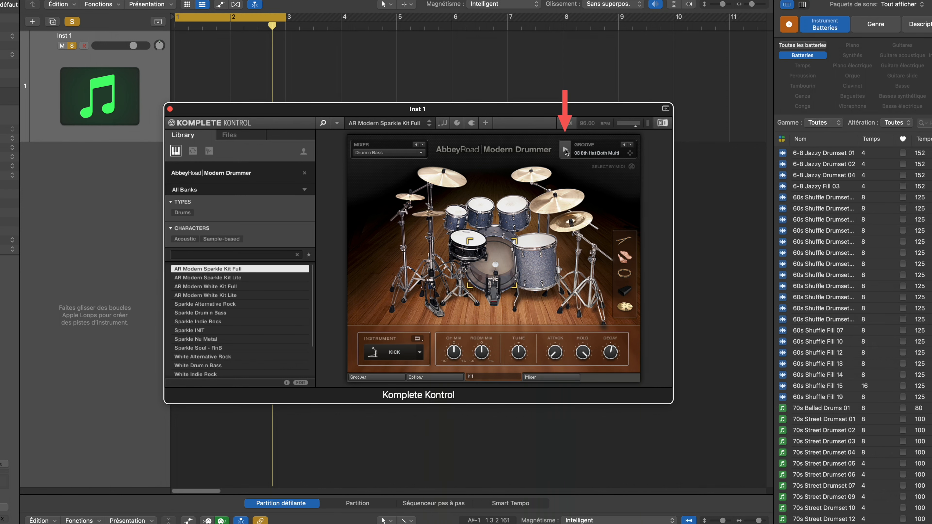
{"action": "left_click", "coordinate": [566, 151]}
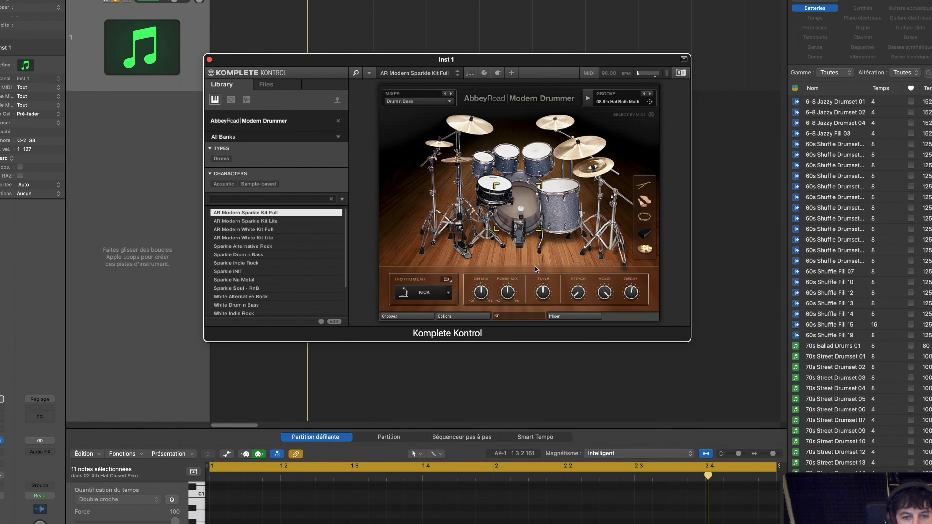
- Browse the groove categories and audition the 03 8th Closed Perc and 09 16th Hat Closed grooves from the first Drum n Bass folder
{"action": "left_click", "coordinate": [395, 316]}
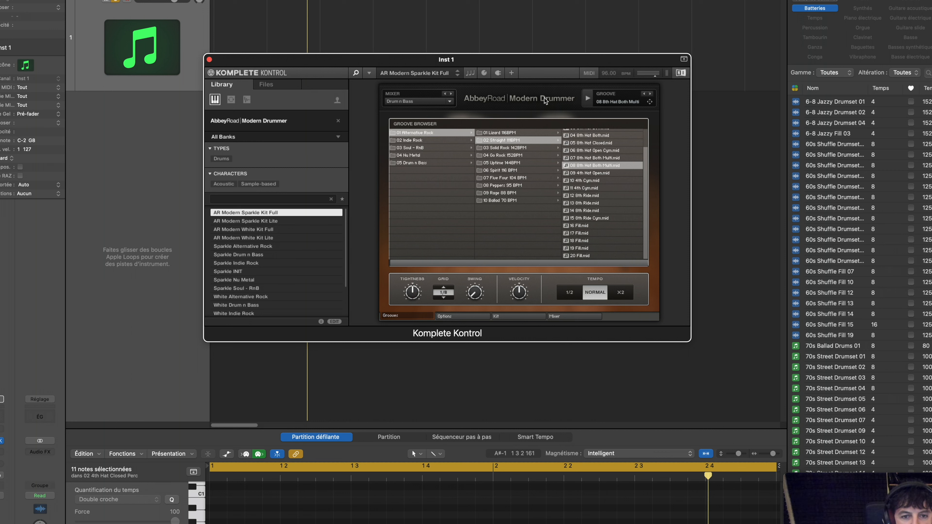
{"action": "left_click", "coordinate": [418, 141]}
{"action": "left_click", "coordinate": [415, 148]}
{"action": "left_click", "coordinate": [415, 155]}
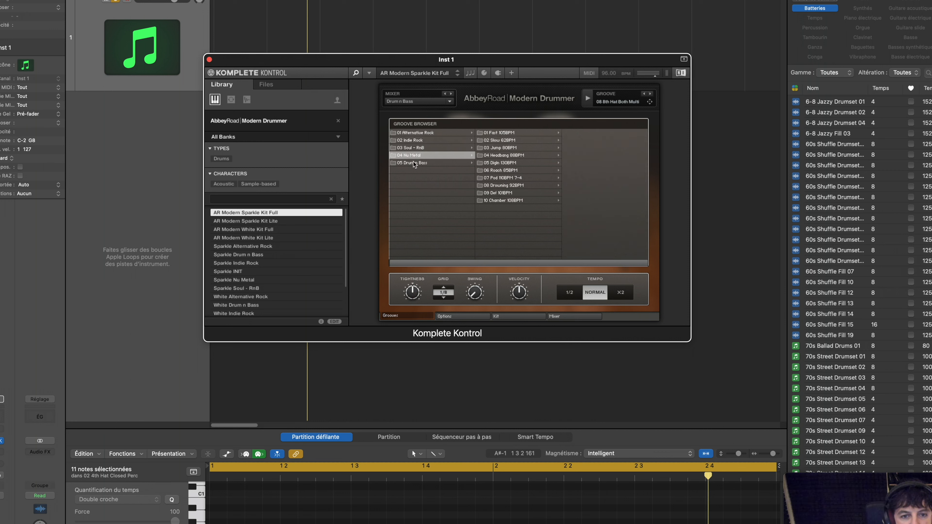
{"action": "left_click", "coordinate": [415, 163]}
{"action": "left_click", "coordinate": [495, 133]}
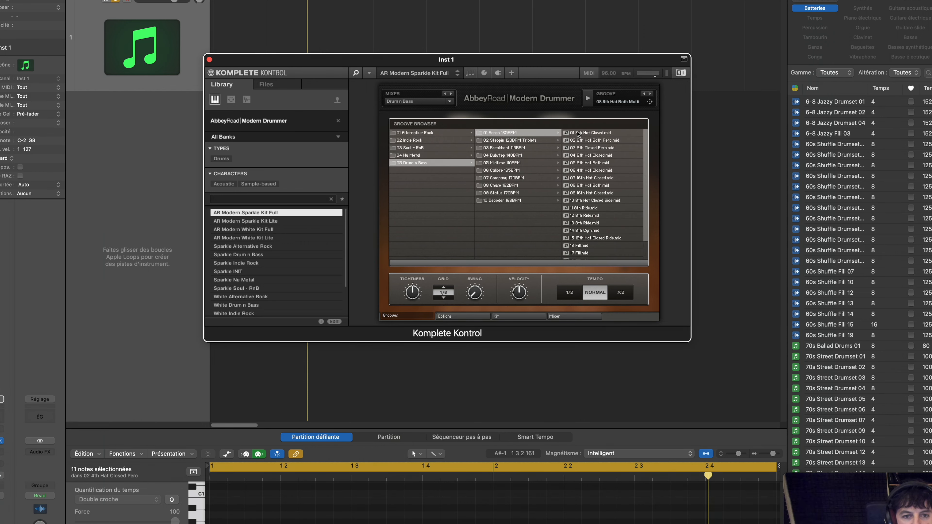
{"action": "left_click", "coordinate": [593, 147]}
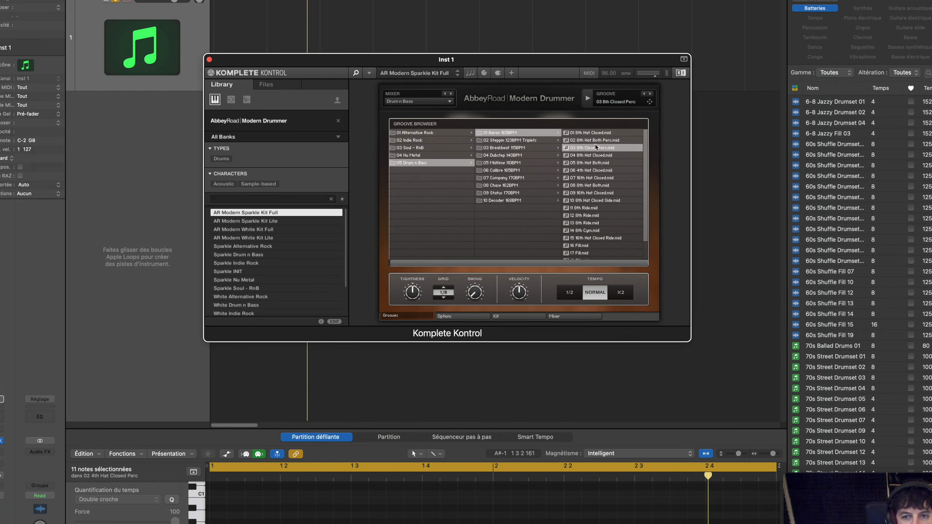
{"action": "left_click", "coordinate": [587, 102]}
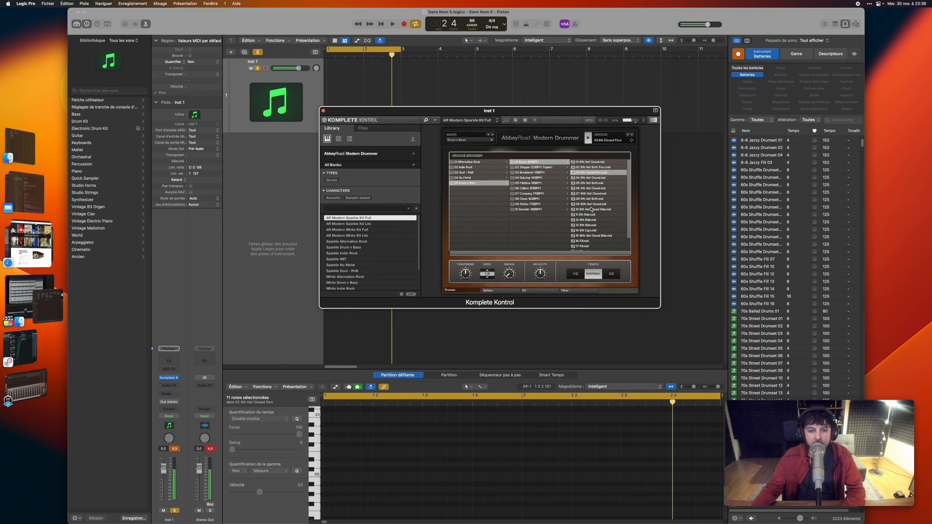
{"action": "left_click", "coordinate": [592, 204]}
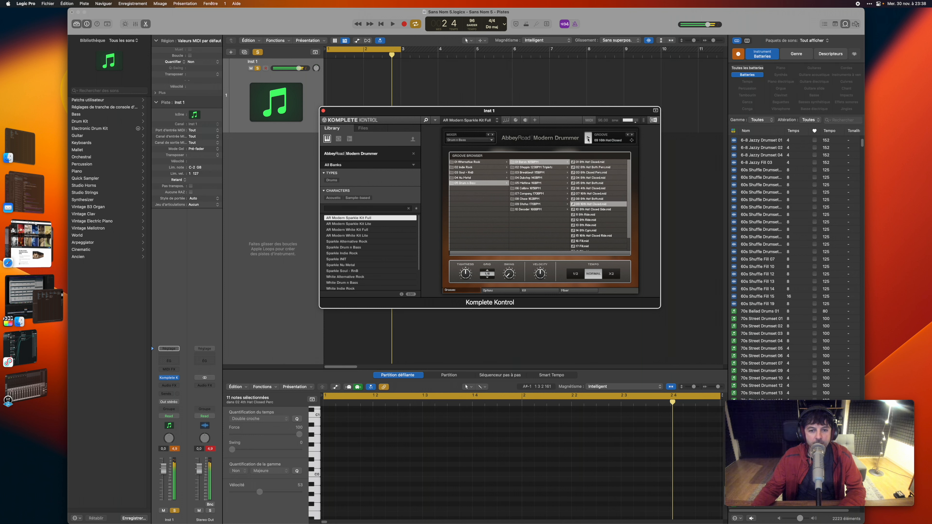
- Audition the 02 8th Hat Closed groove from the 02 Slow 62BPM folder of the Nu Metal category
{"action": "left_click", "coordinate": [474, 177]}
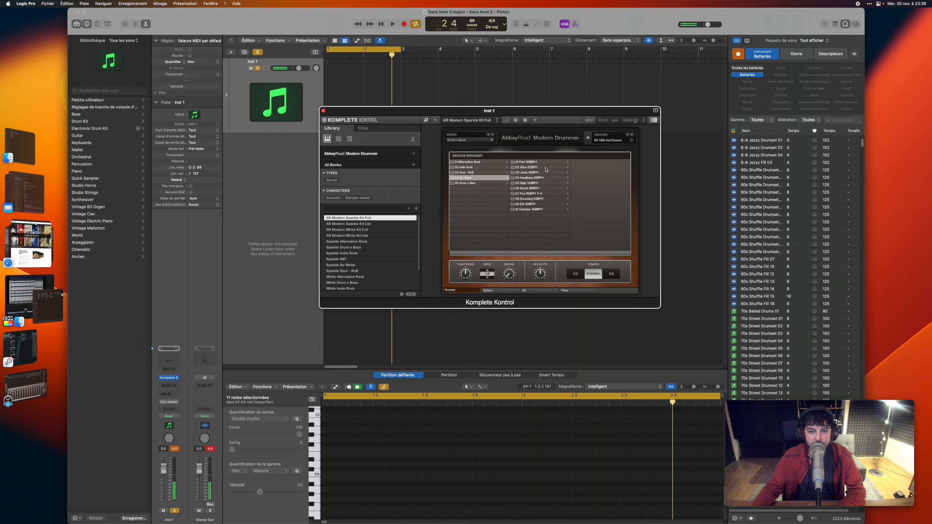
{"action": "left_click", "coordinate": [539, 167]}
{"action": "left_click", "coordinate": [587, 141]}
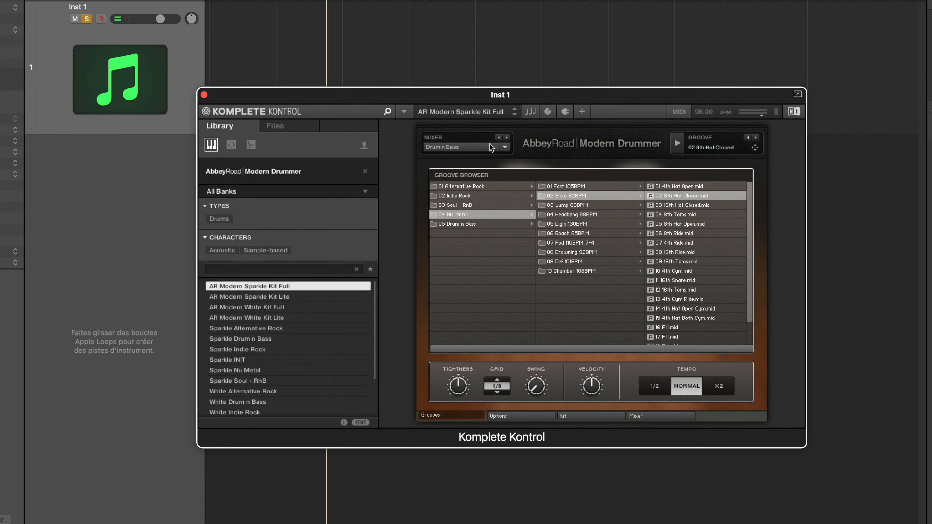
- Set the drummer's mixer preset to Nu Metal and play the loaded groove with it
{"action": "left_click", "coordinate": [504, 148]}
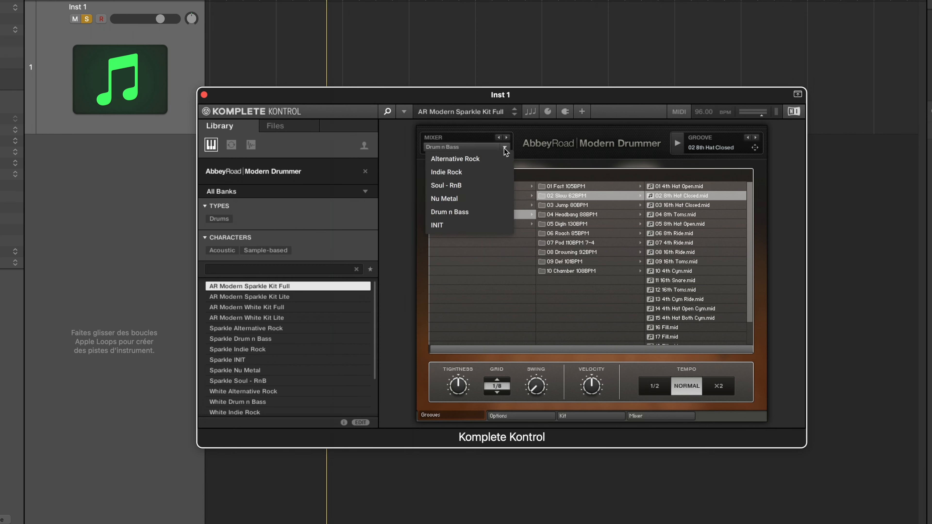
{"action": "left_click", "coordinate": [492, 202]}
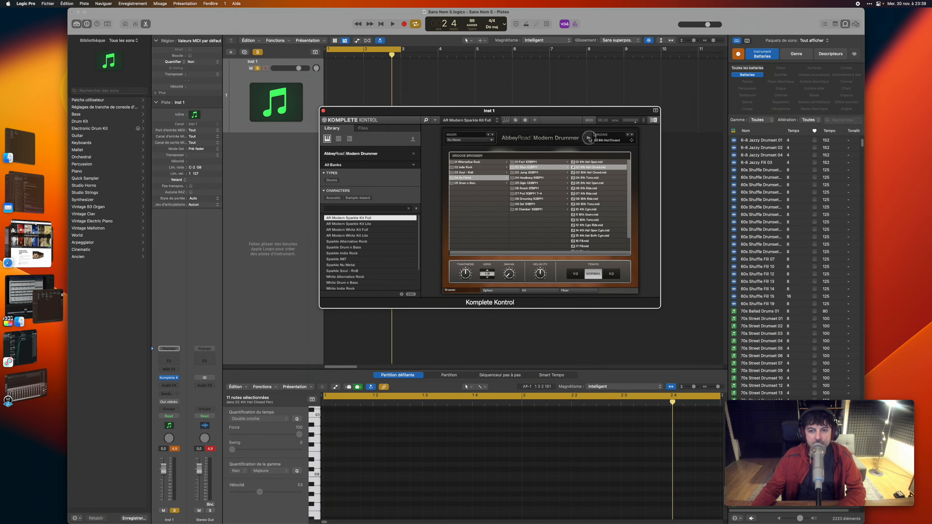
{"action": "left_click", "coordinate": [589, 139]}
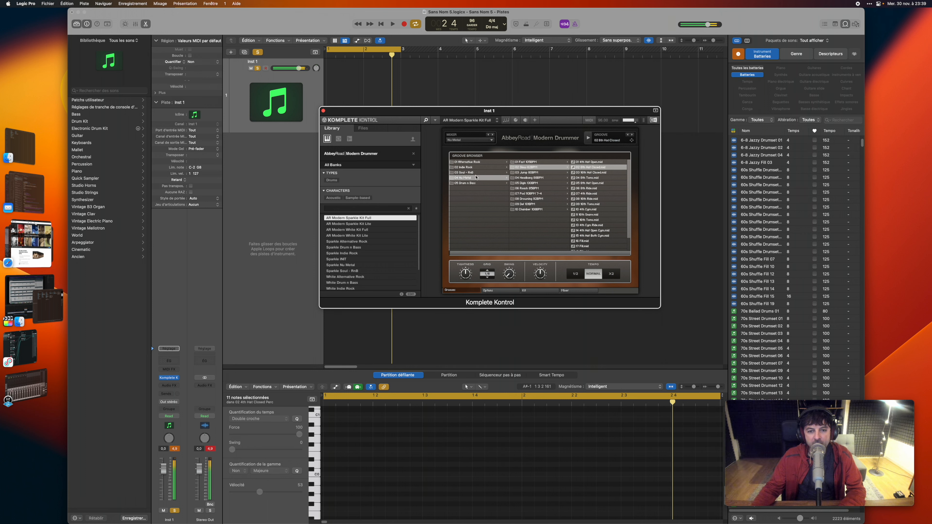
- Load the 03 4th Cym groove from the Indie Rock category's 03 Sweet folder and set the mixer preset to Drum n Bass
{"action": "left_click", "coordinate": [464, 167]}
{"action": "left_click", "coordinate": [526, 172]}
{"action": "left_click", "coordinate": [579, 172]}
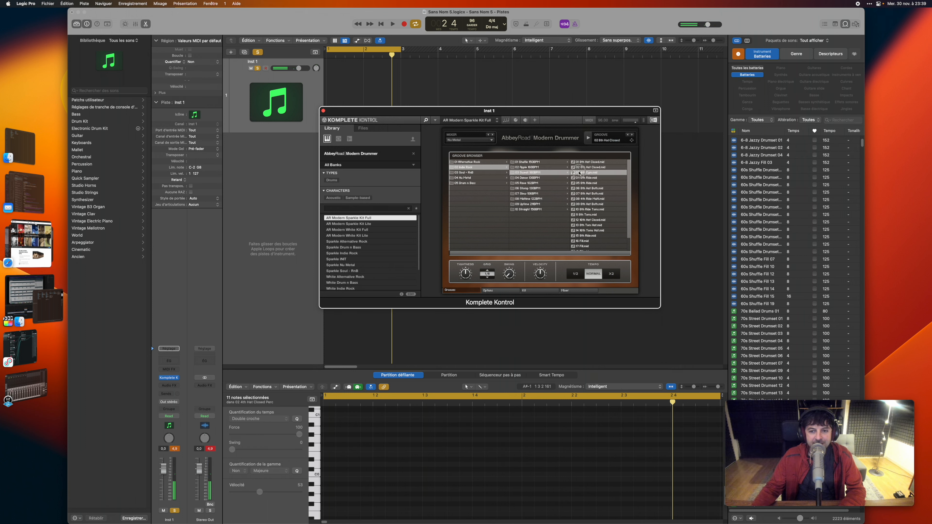
{"action": "left_click", "coordinate": [490, 141]}
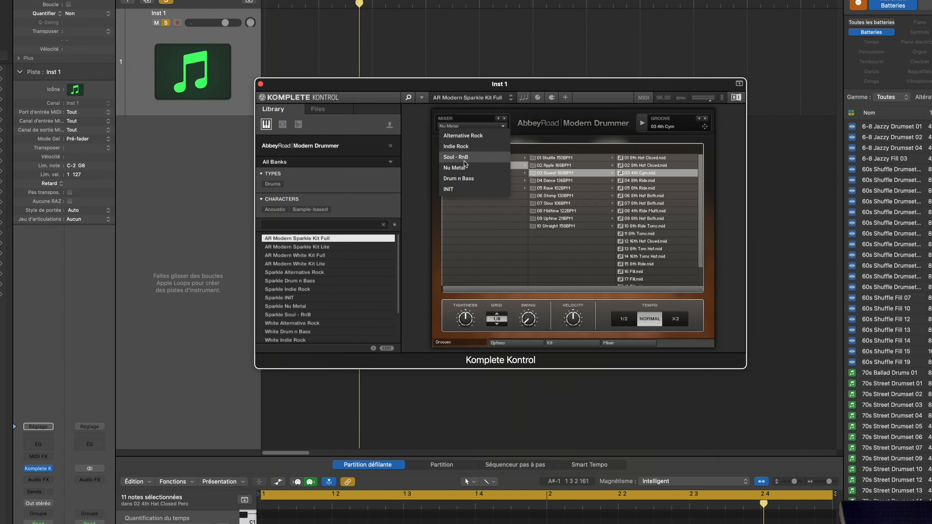
{"action": "left_click", "coordinate": [458, 178]}
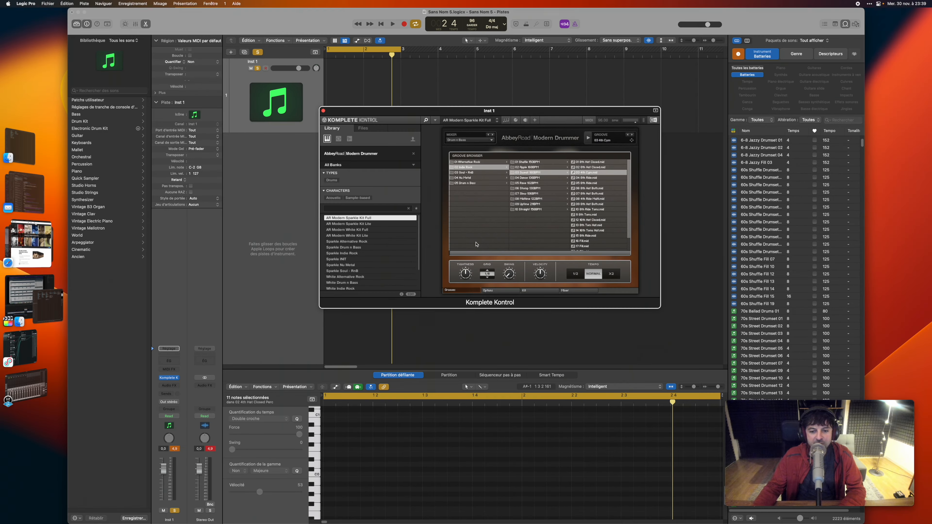
- Show the drummer's microphone mixer page and listen to the 03 4th Cym groove there
{"action": "left_click", "coordinate": [549, 292]}
{"action": "left_click", "coordinate": [570, 291]}
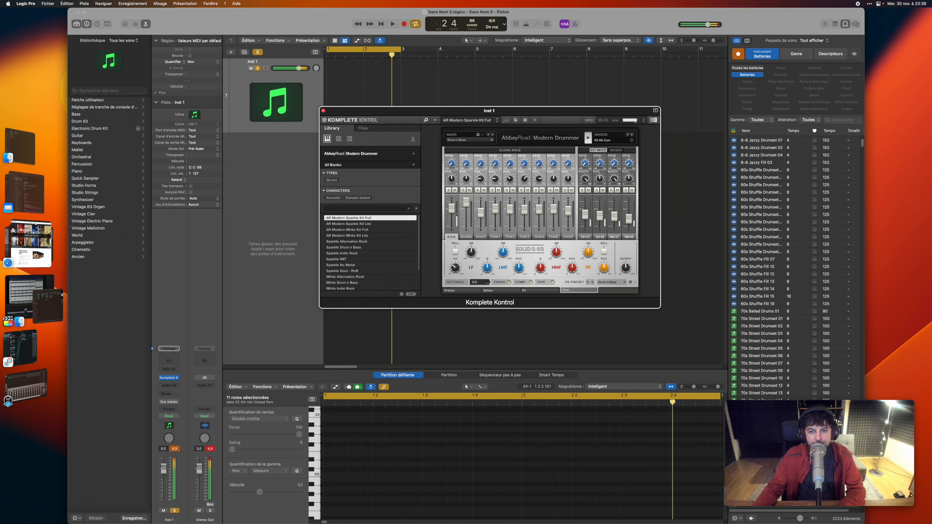
{"action": "left_click_drag", "start_coordinate": [566, 116], "coordinate": [525, 153]}
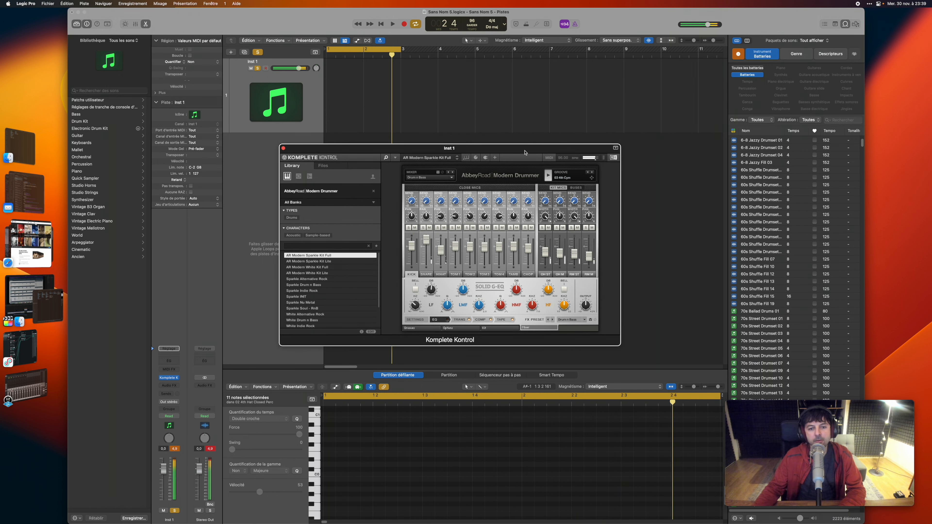
{"action": "left_click", "coordinate": [548, 178]}
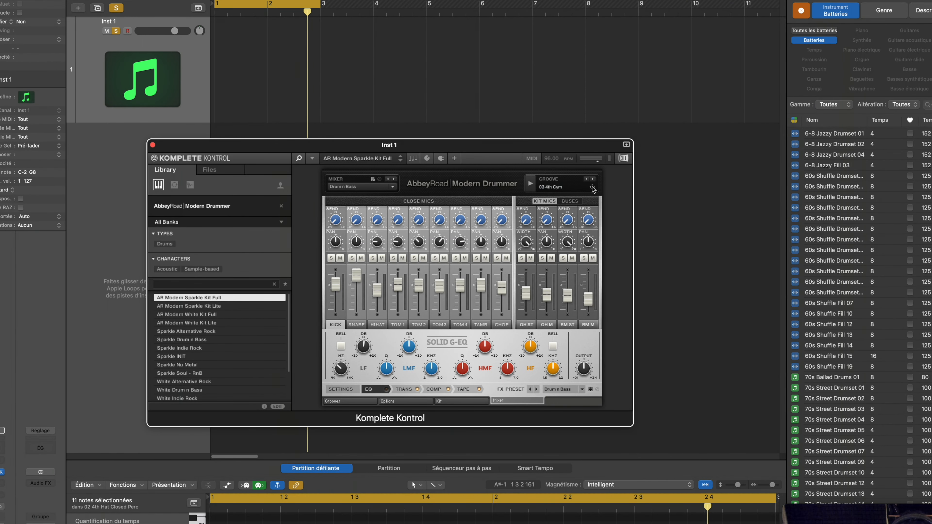
- Place the 03 4th Cym groove as a MIDI region at bar 1 of the Inst 1 track and play it
{"action": "left_click_drag", "start_coordinate": [593, 188], "coordinate": [223, 75]}
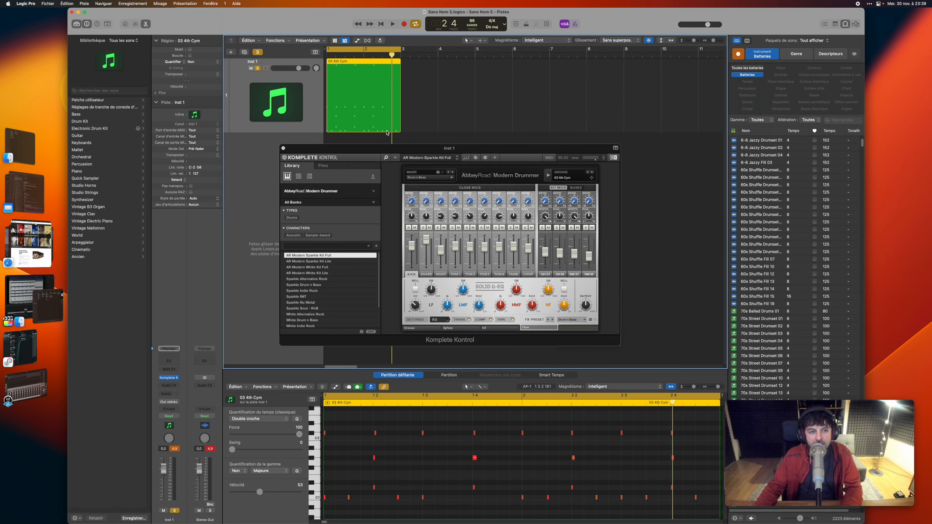
{"action": "left_click_drag", "start_coordinate": [379, 152], "coordinate": [300, 159]}
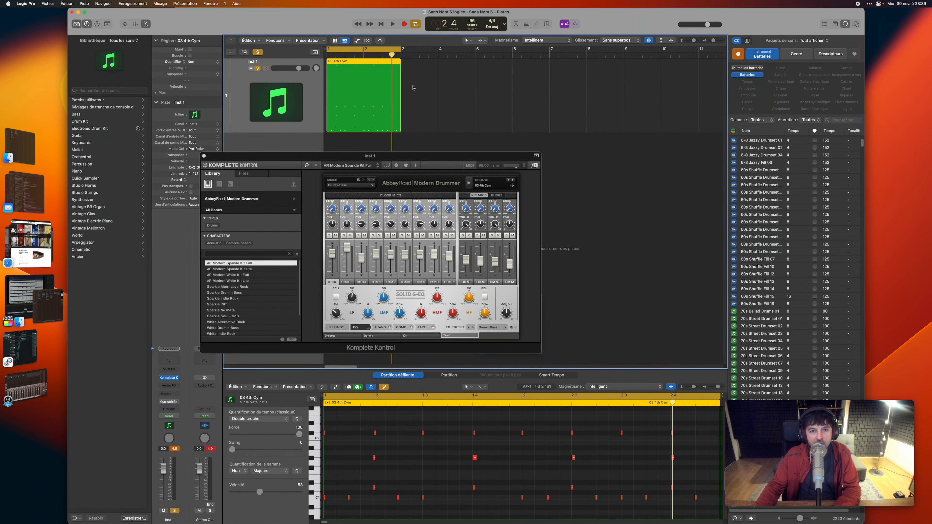
{"action": "left_click", "coordinate": [380, 87]}
{"action": "key", "text": "space"}
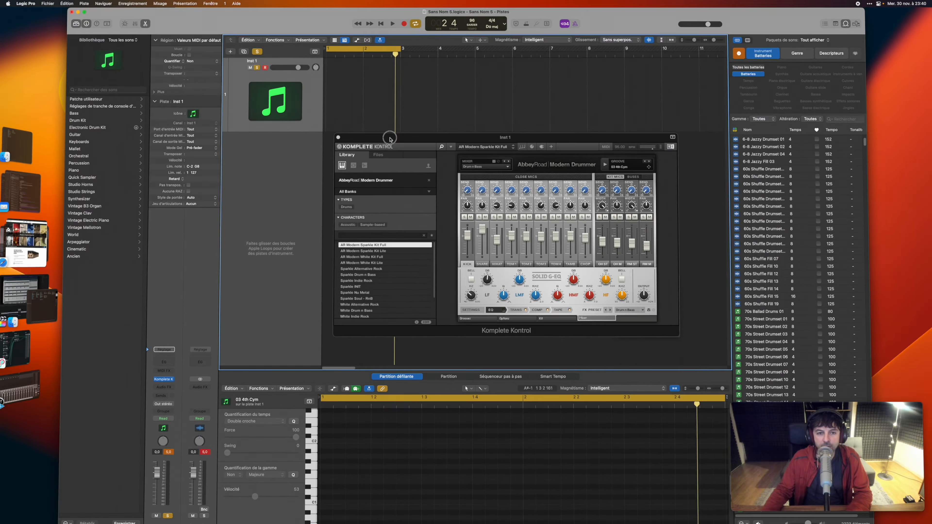
- Move the plug-in window clear and filter the Apple Loops to Toutes les batteries
{"action": "left_click_drag", "start_coordinate": [379, 98], "coordinate": [343, 24]}
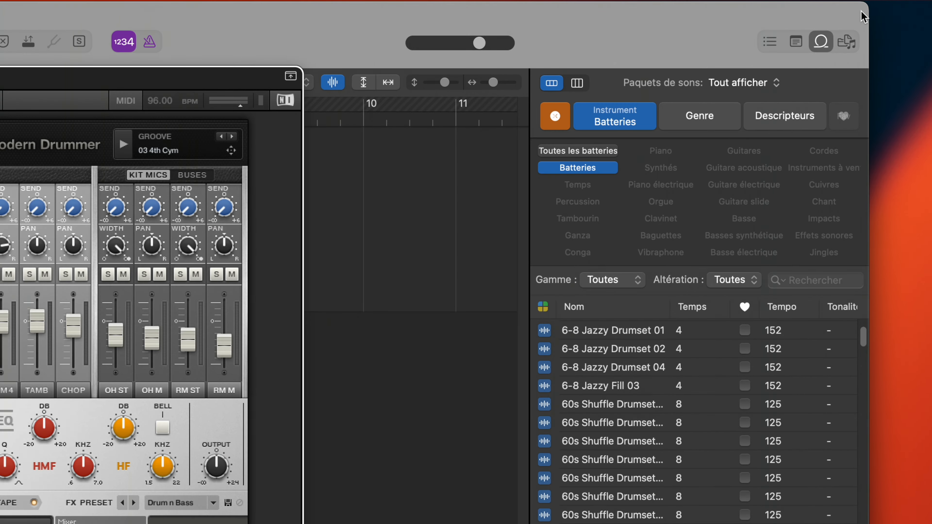
{"action": "left_click", "coordinate": [601, 151]}
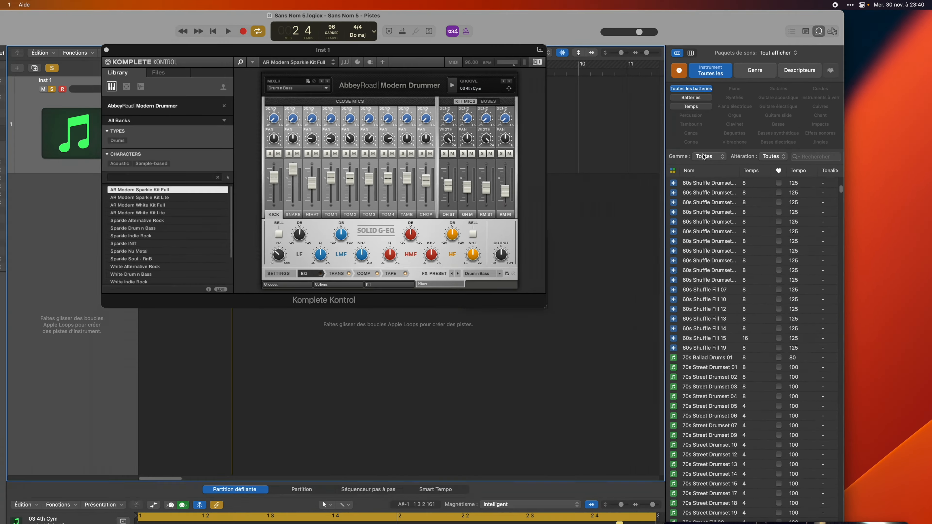
{"action": "scroll", "coordinate": [614, 406], "scroll_direction": "down", "scroll_amount": 6}
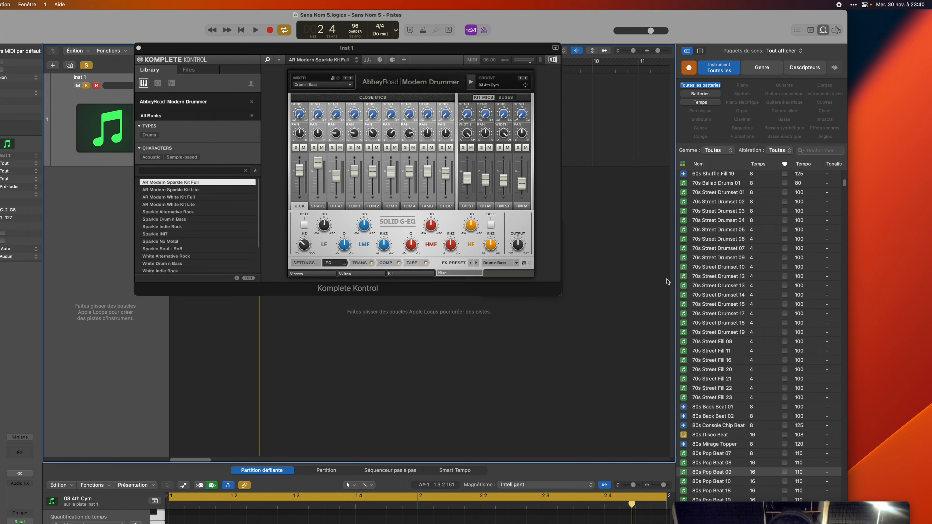
- Audition the 70s Street Drumset 12 and 70s Street Fill 16 Apple Loops
{"action": "left_click", "coordinate": [703, 278]}
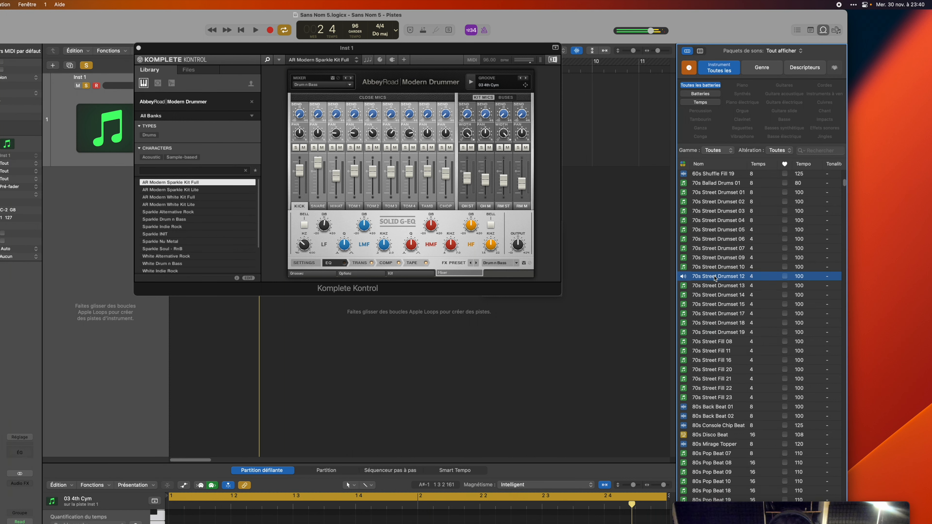
{"action": "scroll", "coordinate": [714, 278], "scroll_direction": "down", "scroll_amount": 1}
{"action": "scroll", "coordinate": [715, 277], "scroll_direction": "down", "scroll_amount": 3}
{"action": "left_click", "coordinate": [711, 289]}
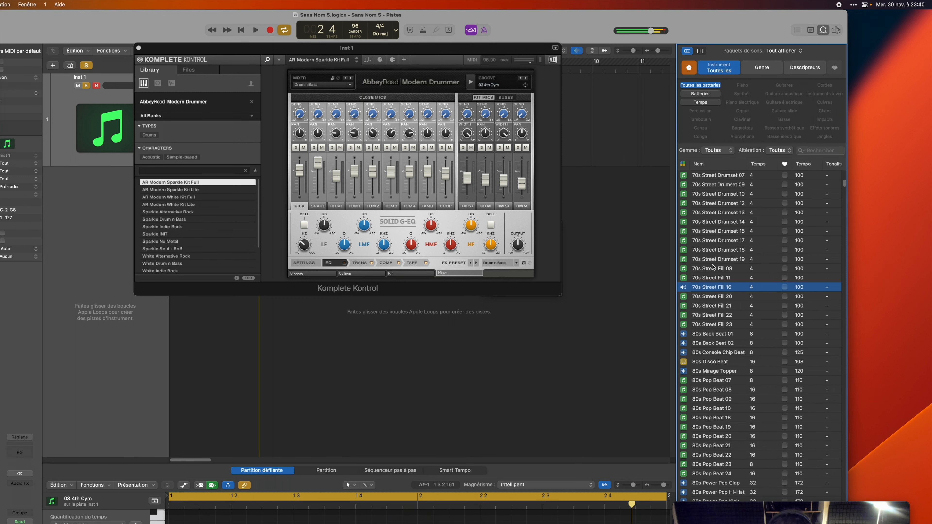
- Add the 70s Street Fill 16 loop on a new track at bar 4 and set the cycle range to its region
{"action": "left_click_drag", "start_coordinate": [519, 53], "coordinate": [434, 340]}
{"action": "left_click_drag", "start_coordinate": [721, 288], "coordinate": [347, 196]}
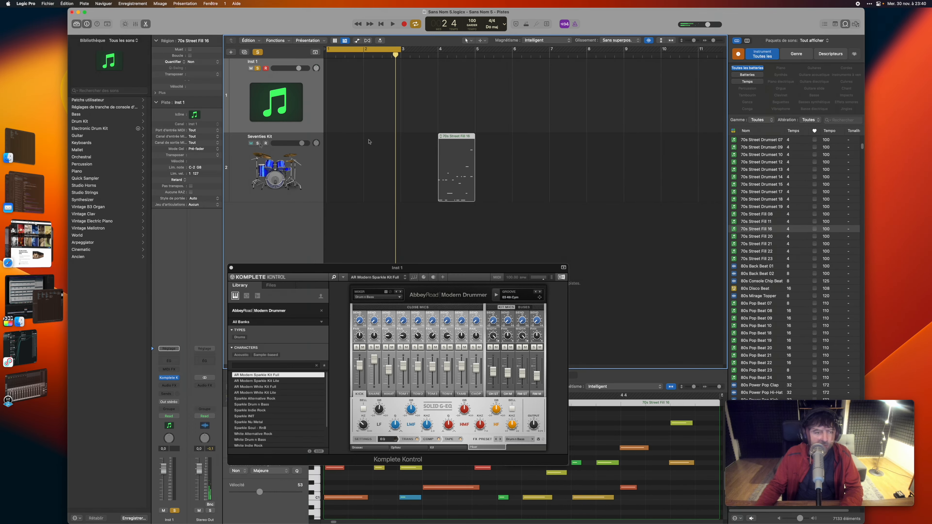
{"action": "left_click", "coordinate": [340, 192]}
{"action": "key", "text": "super+u"}
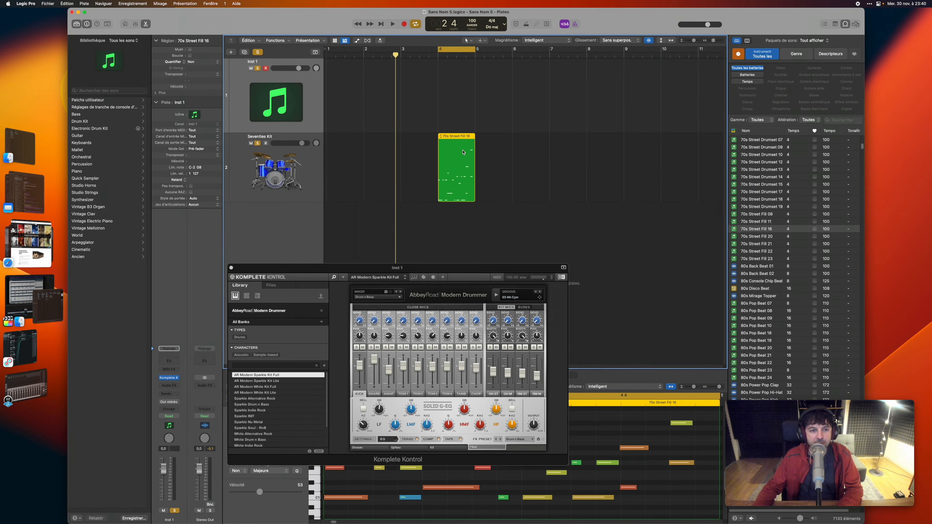
- Select the Seventies Kit track and open its Drum Kits instrument, placing the window beside the loop region
{"action": "left_click", "coordinate": [282, 172]}
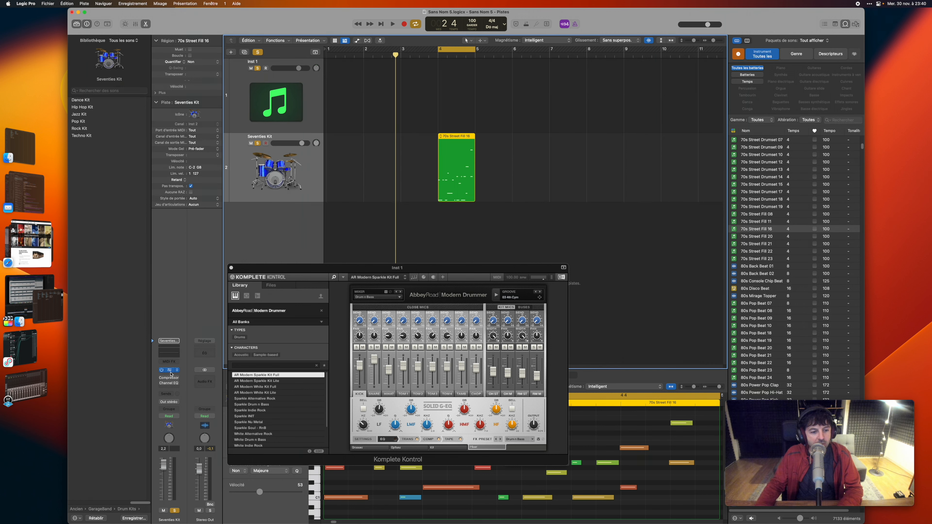
{"action": "left_click", "coordinate": [177, 369]}
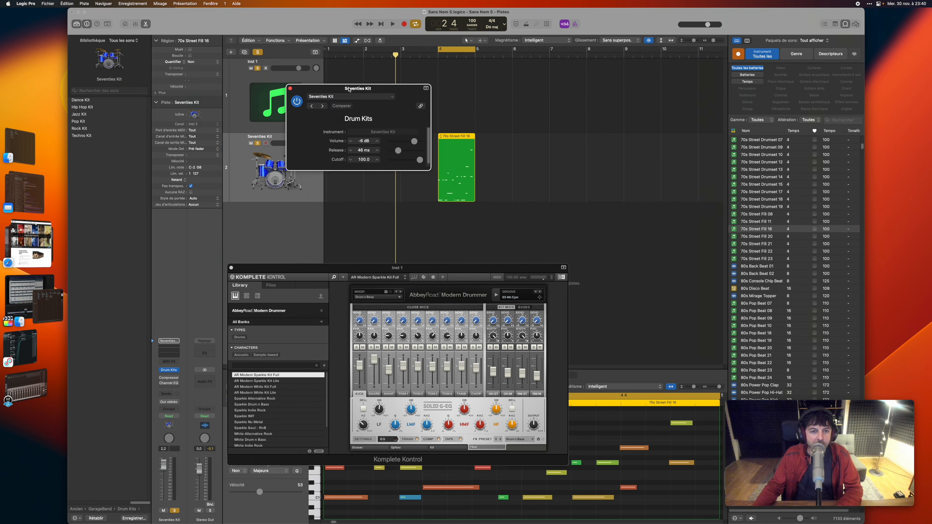
{"action": "left_click_drag", "start_coordinate": [349, 90], "coordinate": [337, 192]}
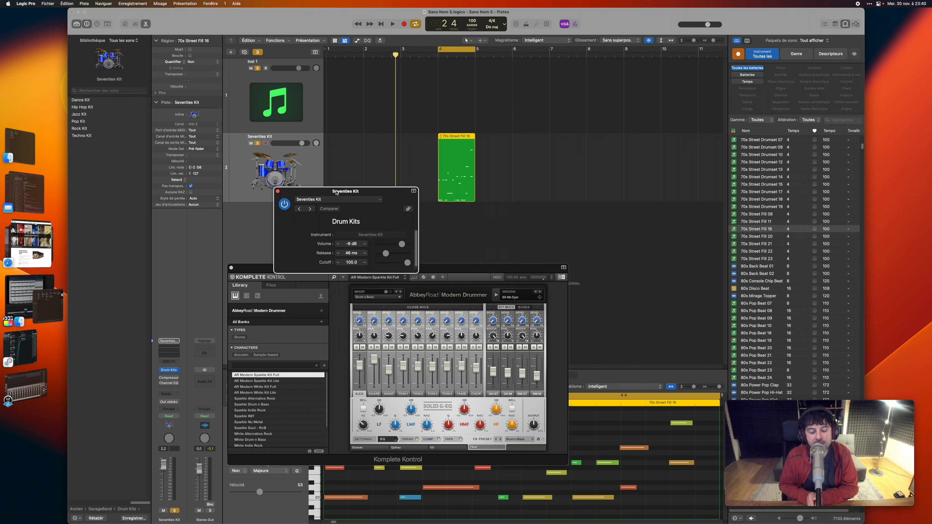
- Close the Drum Kits instrument window and play the cycled 70s Street Fill 16 region on the Seventies Kit track
{"action": "left_click", "coordinate": [279, 192]}
{"action": "key", "text": "space"}
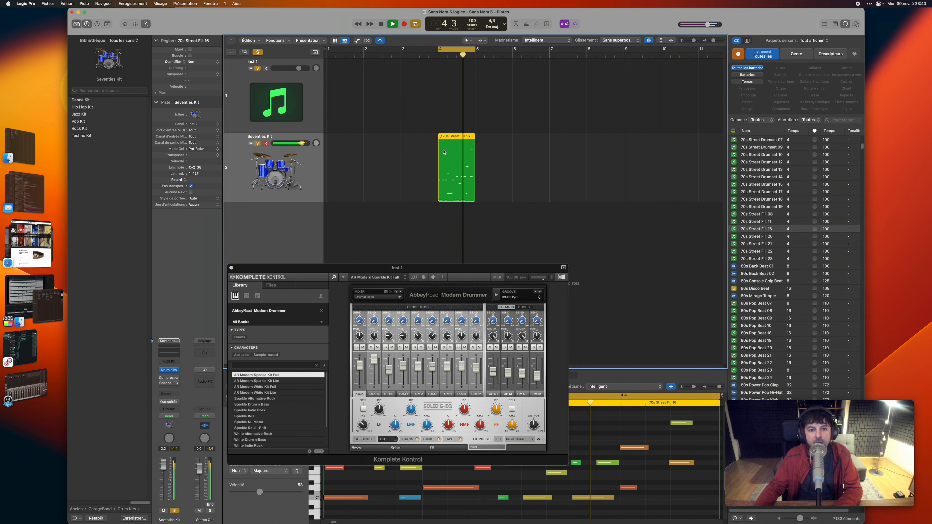
{"action": "key", "text": "space"}
- Move the 70s Street Fill 16 region to the Inst 1 track and play it through Abbey Road Modern Drummer
{"action": "left_click_drag", "start_coordinate": [445, 168], "coordinate": [447, 118]}
{"action": "left_click", "coordinate": [292, 80]}
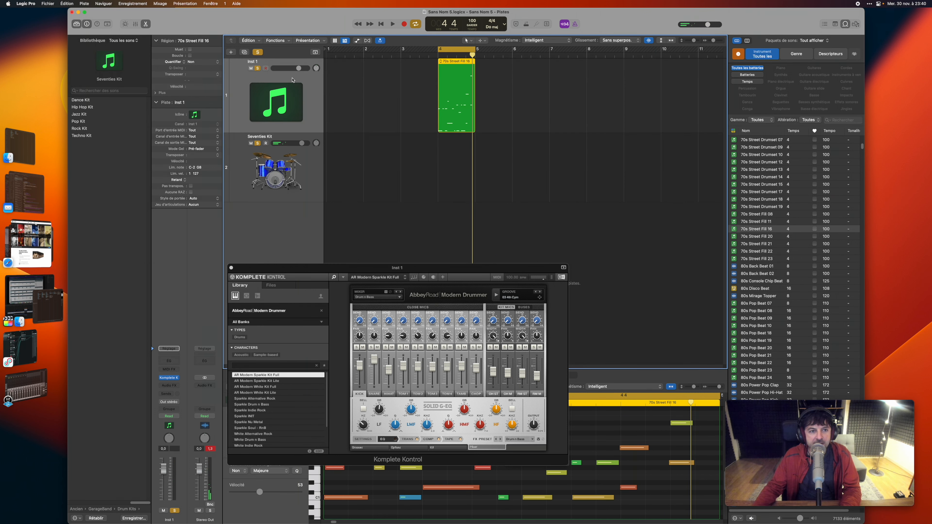
{"action": "left_click_drag", "start_coordinate": [346, 271], "coordinate": [269, 255]}
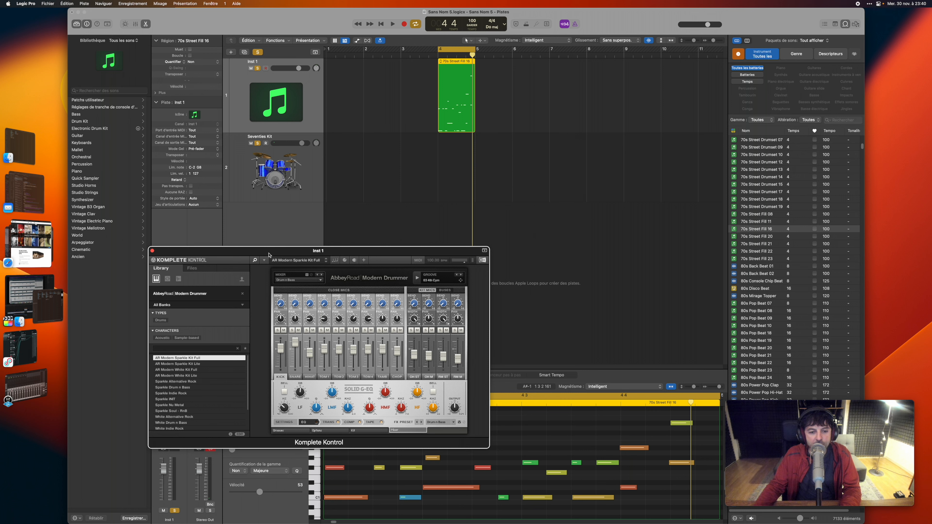
{"action": "left_click", "coordinate": [447, 95]}
{"action": "key", "text": "space"}
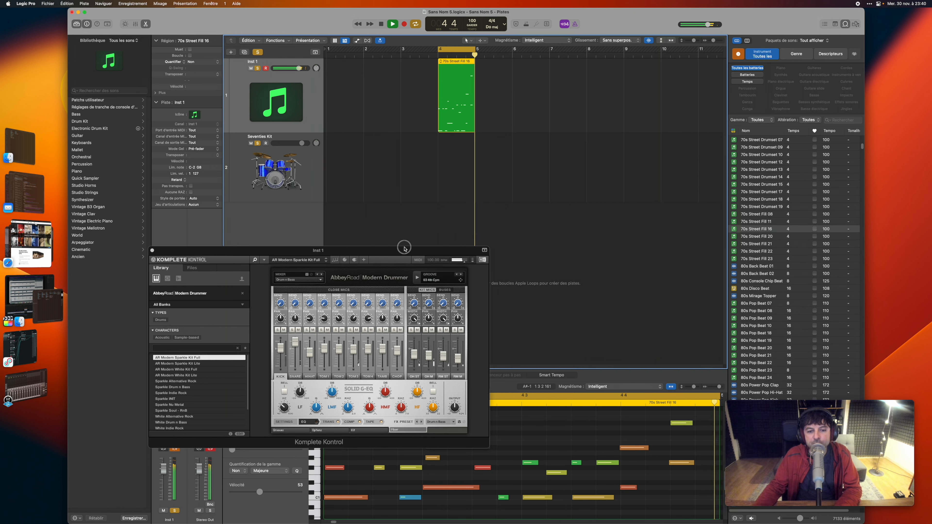
{"action": "left_click_drag", "start_coordinate": [401, 249], "coordinate": [434, 207]}
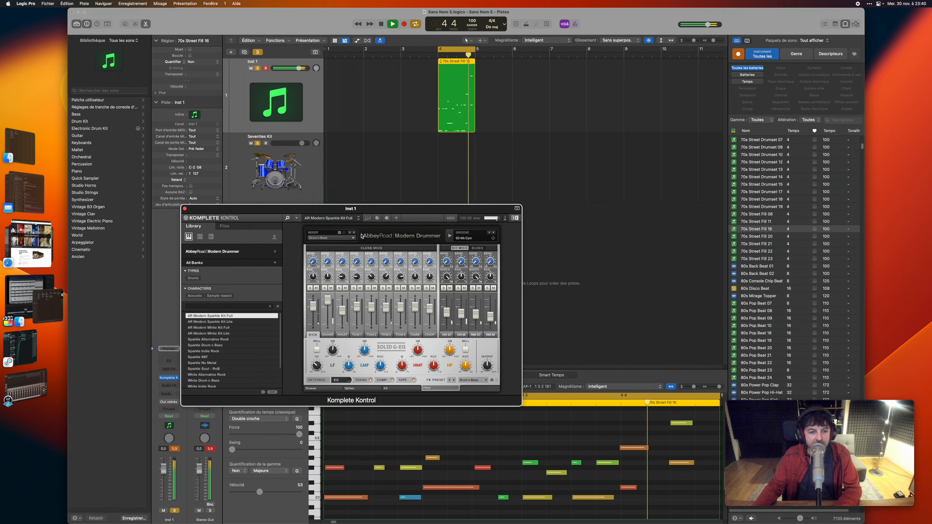
{"action": "left_click", "coordinate": [428, 141]}
{"action": "key", "text": "space"}
- Set the Modern Drummer mixer preset to Soul - RnB and audition the loop with it
{"action": "left_click", "coordinate": [349, 238]}
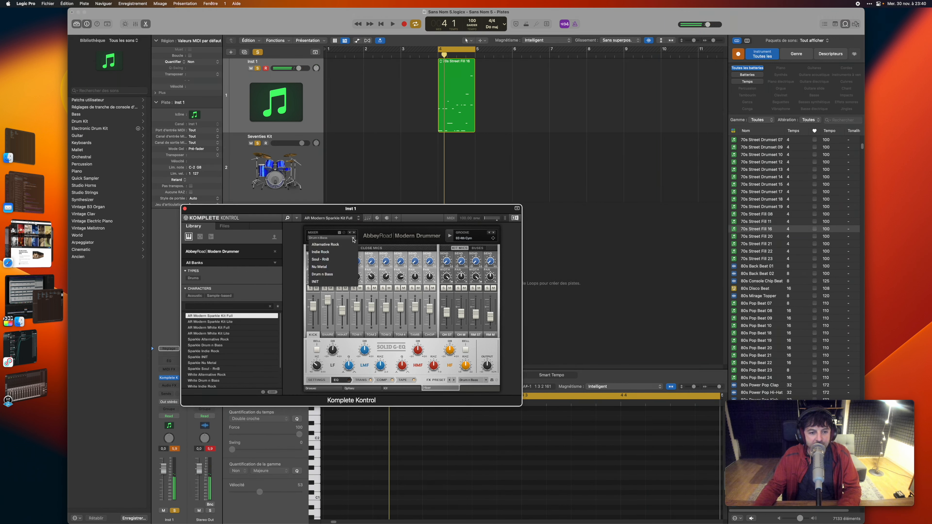
{"action": "left_click", "coordinate": [341, 260]}
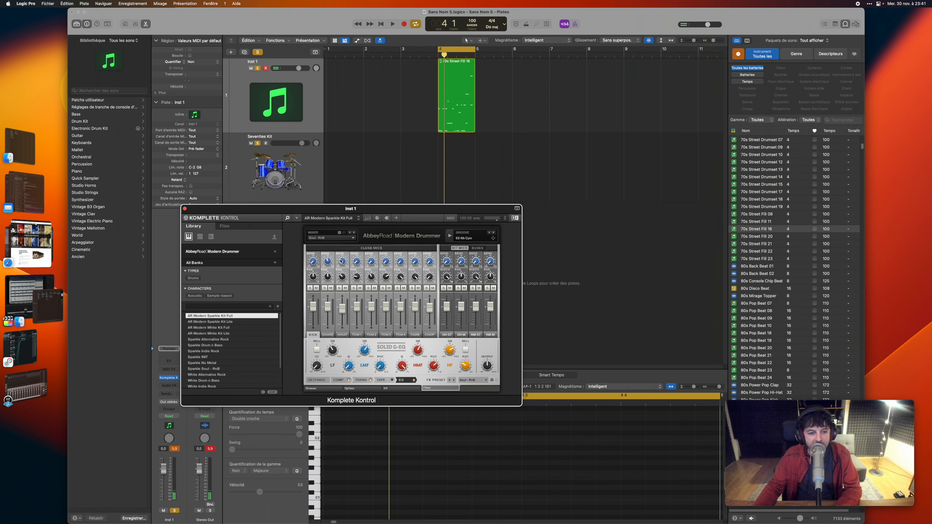
{"action": "key", "text": "space"}
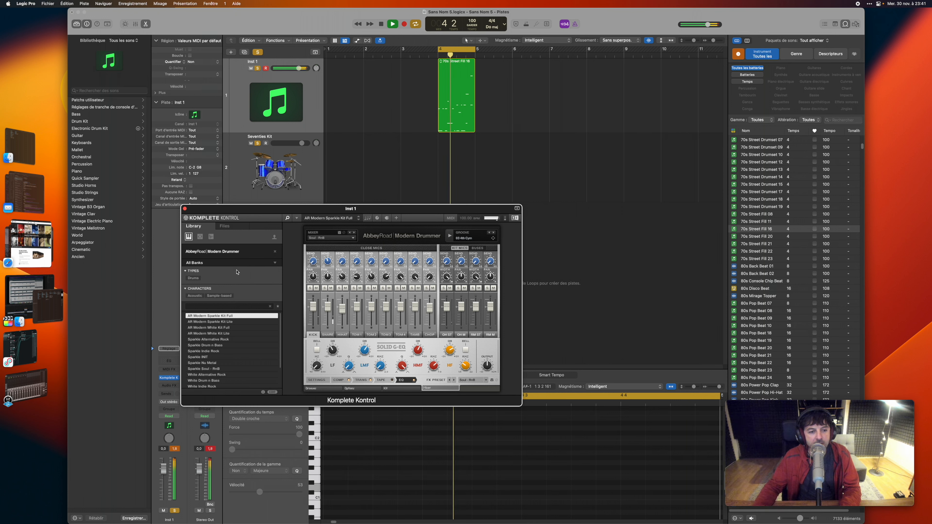
{"action": "key", "text": "space"}
- Try the 70s Street Fill 16 region on the Seventies Kit track for comparison
{"action": "left_click_drag", "start_coordinate": [451, 75], "coordinate": [451, 150]}
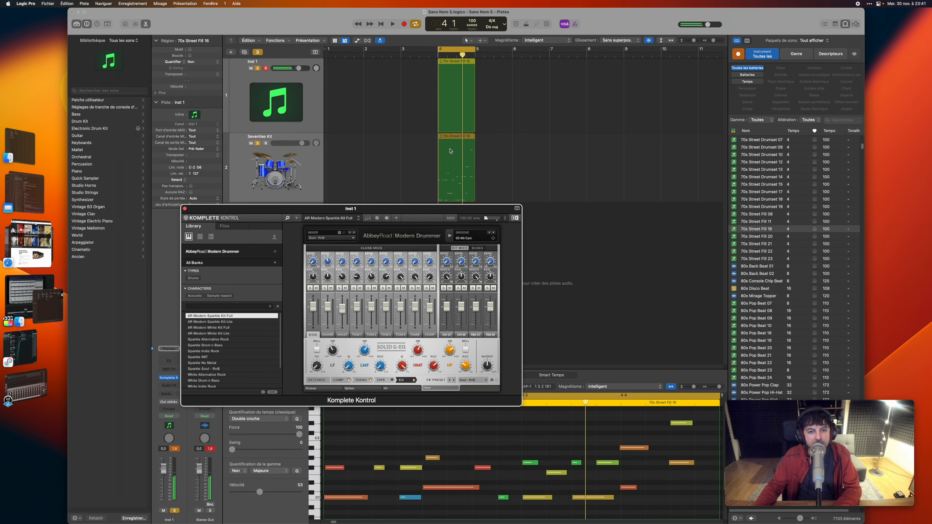
{"action": "key", "text": "space"}
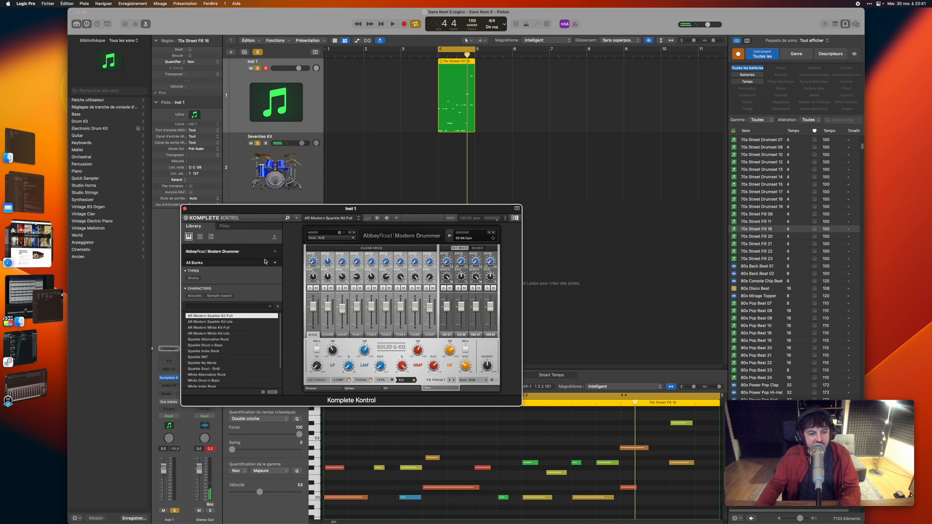
- Load the AR70s Open Kit Full of Abbey Road 70s Drummer on Inst 1 and play the loop through it
{"action": "left_click", "coordinate": [239, 256]}
{"action": "left_click", "coordinate": [233, 319]}
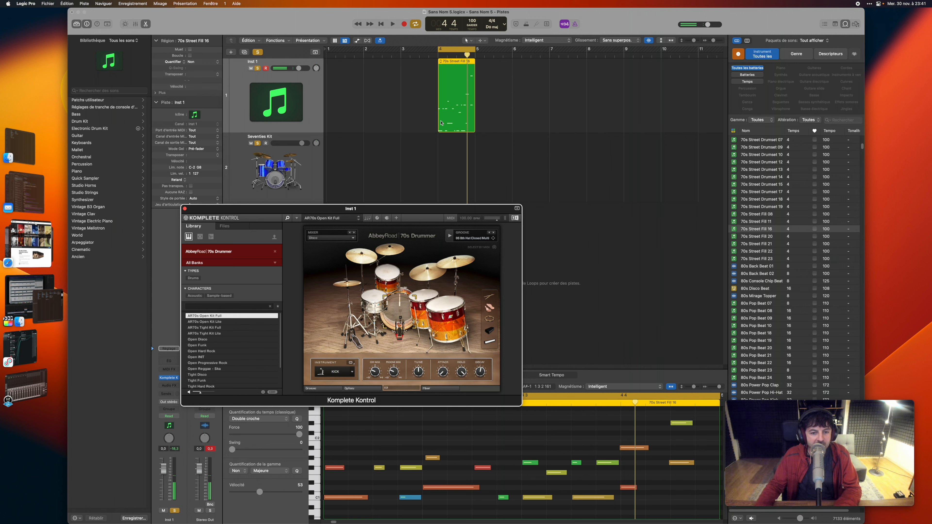
{"action": "left_click", "coordinate": [449, 96]}
{"action": "key", "text": "space"}
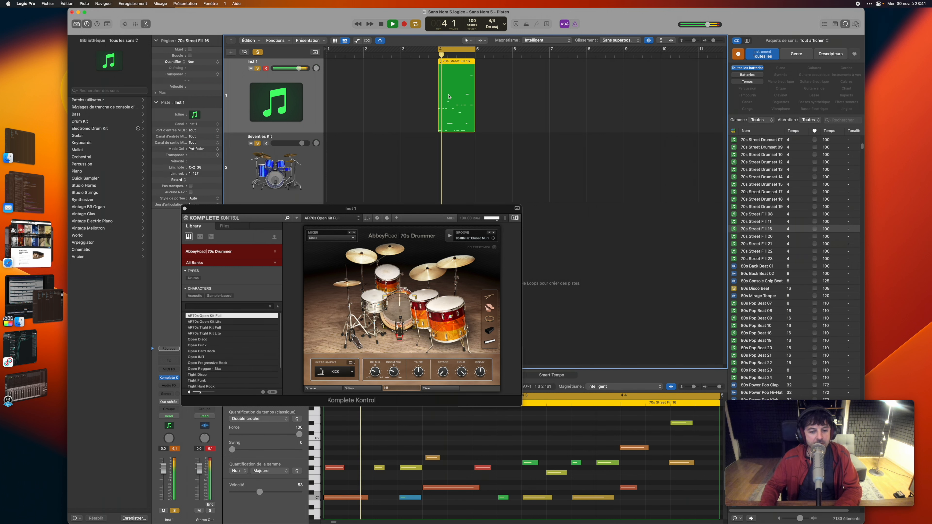
{"action": "key", "text": "space"}
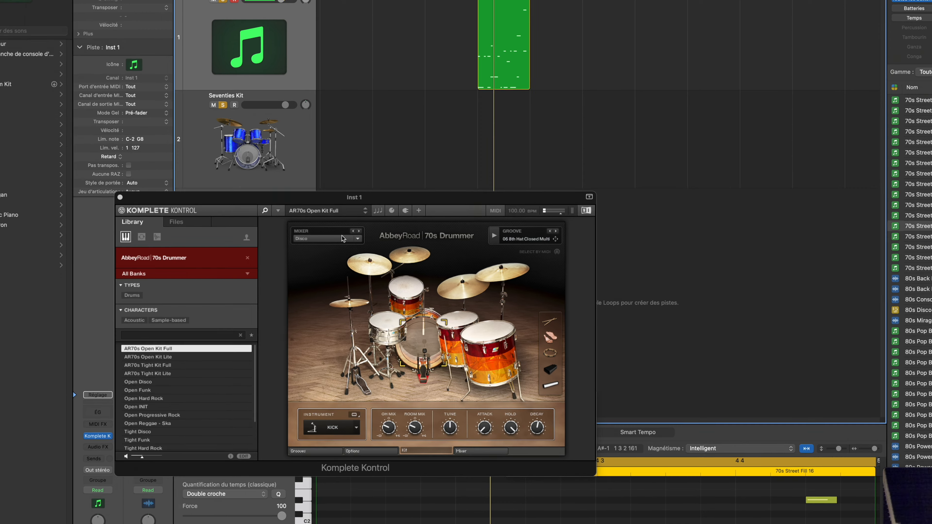
- Set the 70s Drummer mixer preset to Funk, play the loop and shift the plug-in window up slightly
{"action": "left_click", "coordinate": [362, 239]}
{"action": "left_click", "coordinate": [333, 250]}
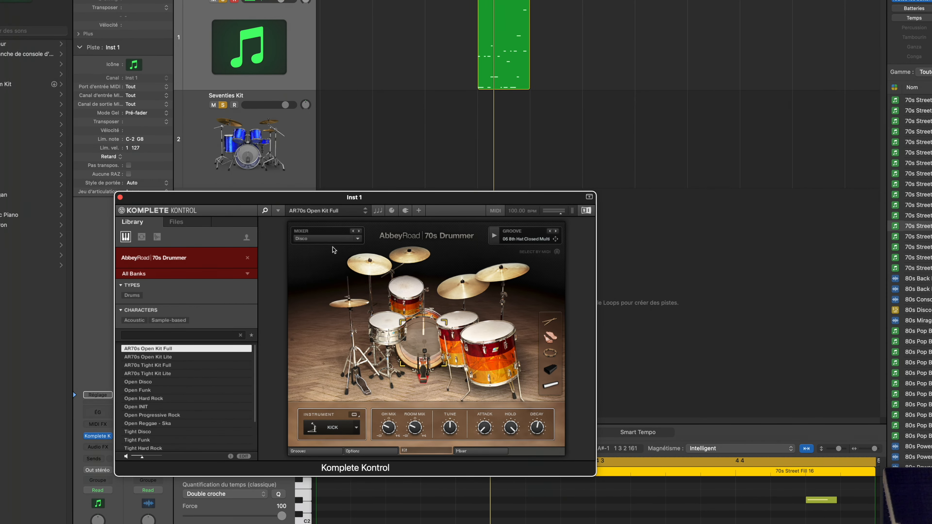
{"action": "key", "text": "space"}
{"action": "left_click_drag", "start_coordinate": [388, 198], "coordinate": [379, 173]}
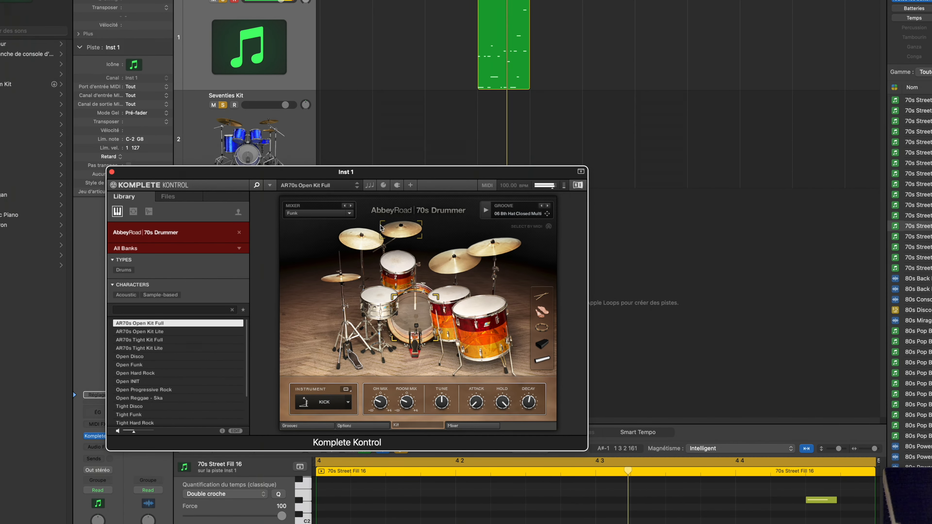
- Show the 70s Drummer mixer and inspect the Tom 2 channel's tape, EQ, compressor, transient and settings pages
{"action": "left_click", "coordinate": [471, 425]}
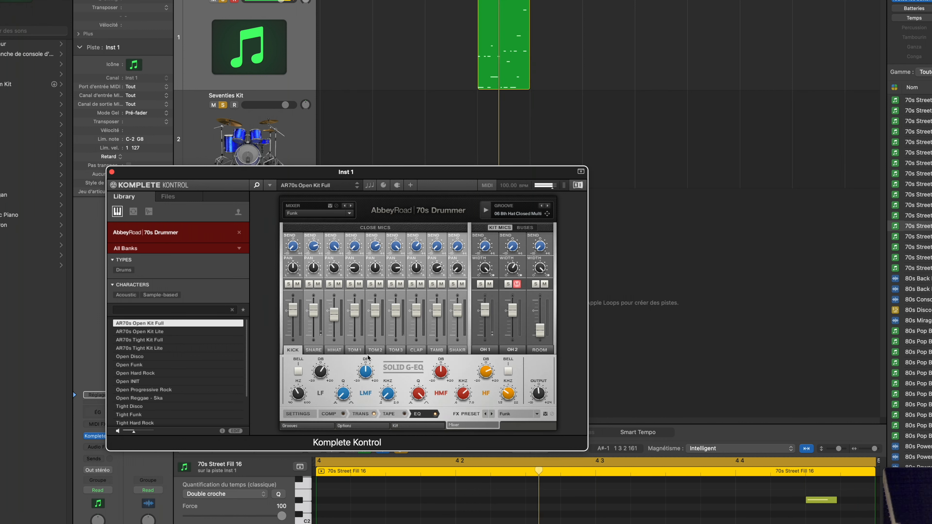
{"action": "left_click", "coordinate": [375, 349]}
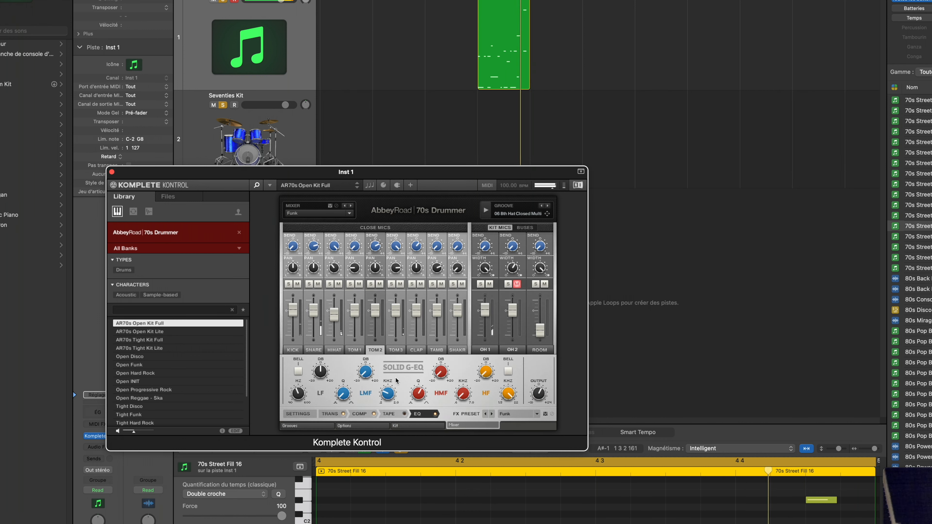
{"action": "left_click", "coordinate": [392, 414]}
{"action": "left_click", "coordinate": [422, 415]}
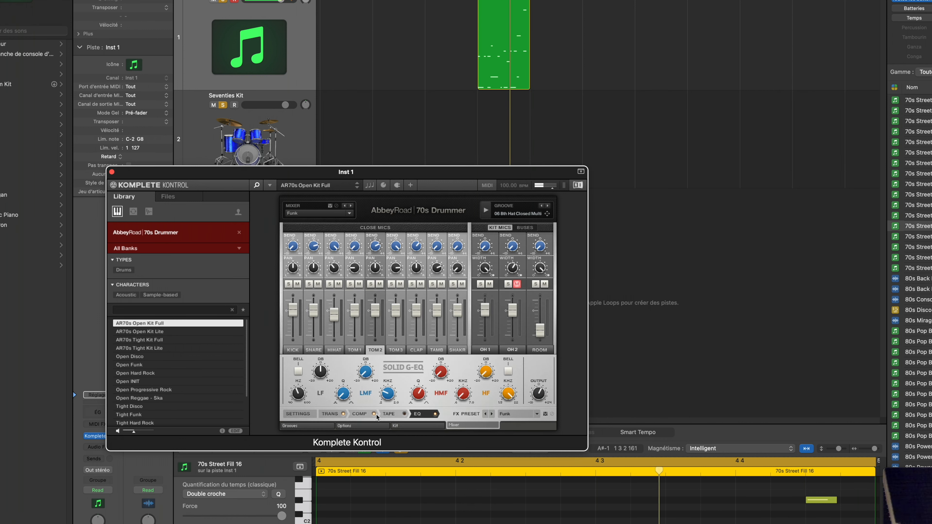
{"action": "left_click", "coordinate": [359, 414]}
{"action": "left_click", "coordinate": [329, 413]}
{"action": "left_click", "coordinate": [309, 414]}
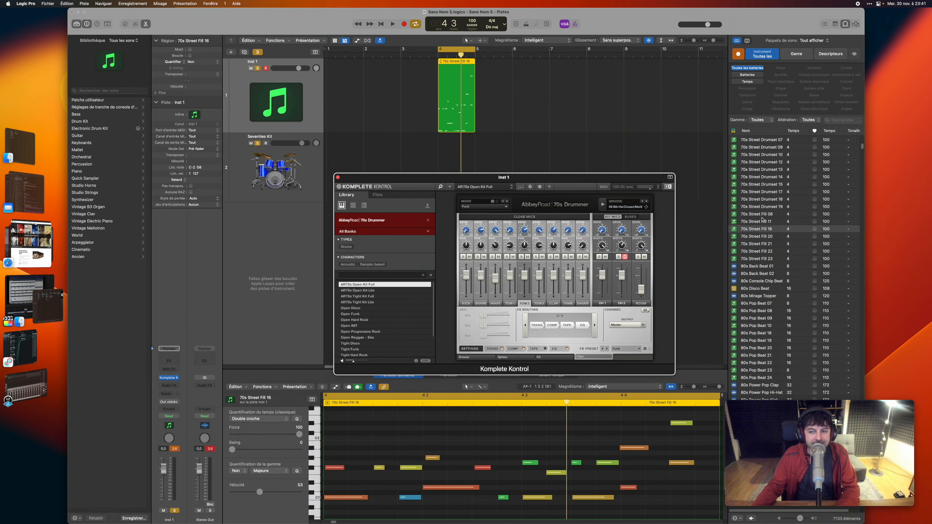
- Replace the Seventies Kit track with a new Drummer track of the Compositeur genre and solo it
{"action": "left_click", "coordinate": [230, 52]}
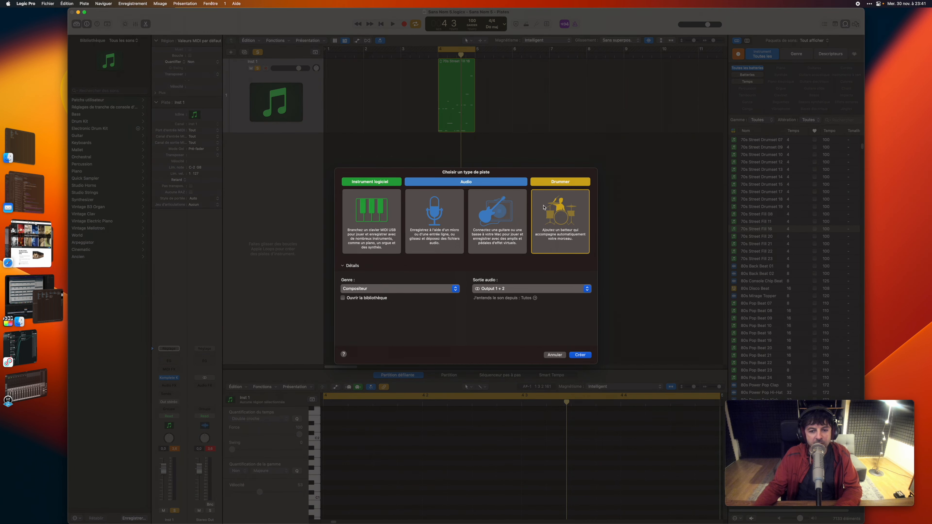
{"action": "left_click", "coordinate": [580, 354]}
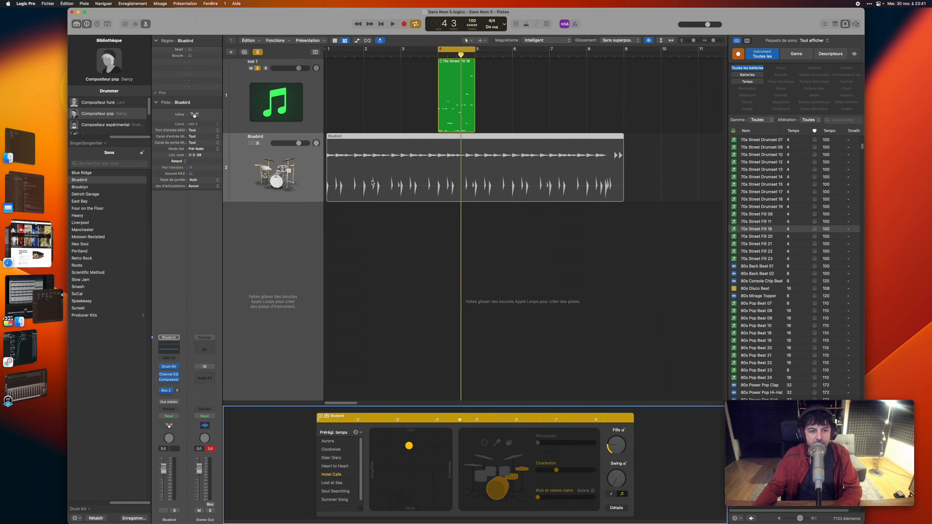
{"action": "left_click", "coordinate": [258, 52]}
{"action": "left_click", "coordinate": [258, 143]}
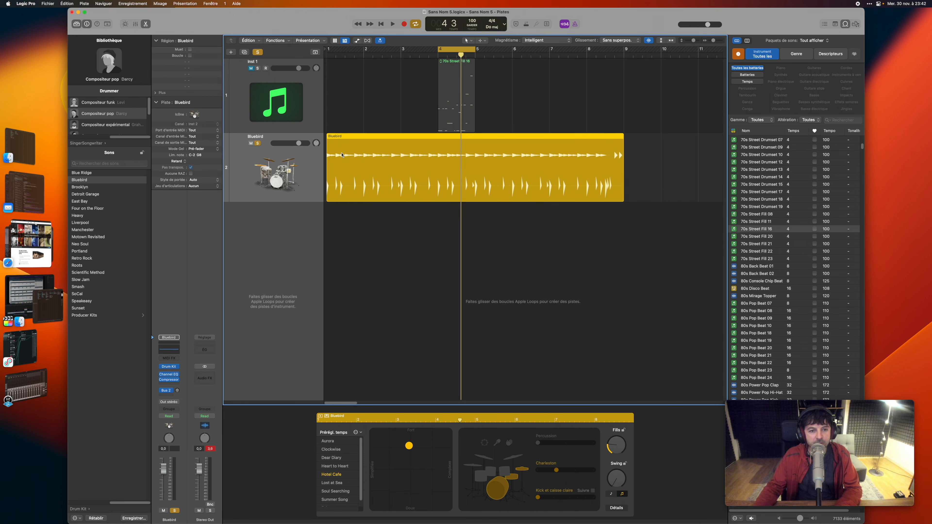
- Set the cycle range to the Bluebird Drummer region and play it from bar 1
{"action": "key", "text": "space"}
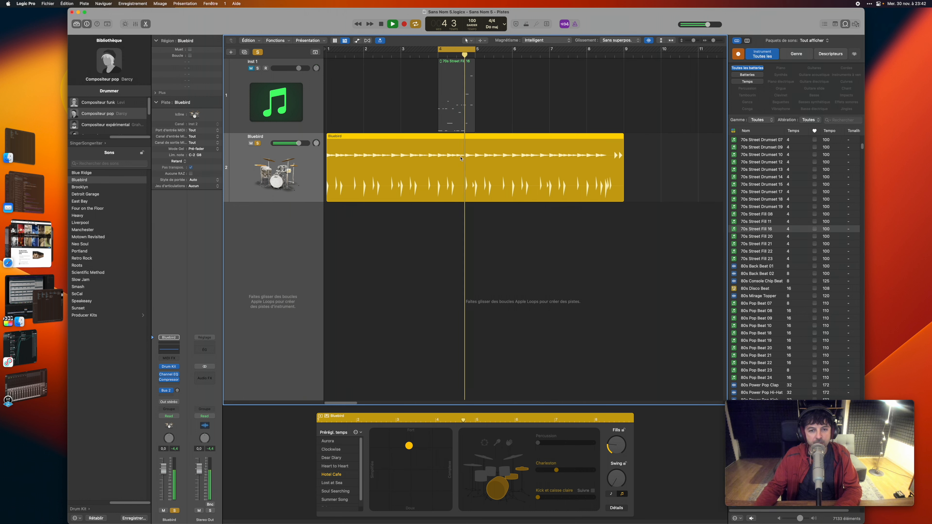
{"action": "key", "text": "space"}
{"action": "key", "text": "super+u"}
{"action": "key", "text": "space"}
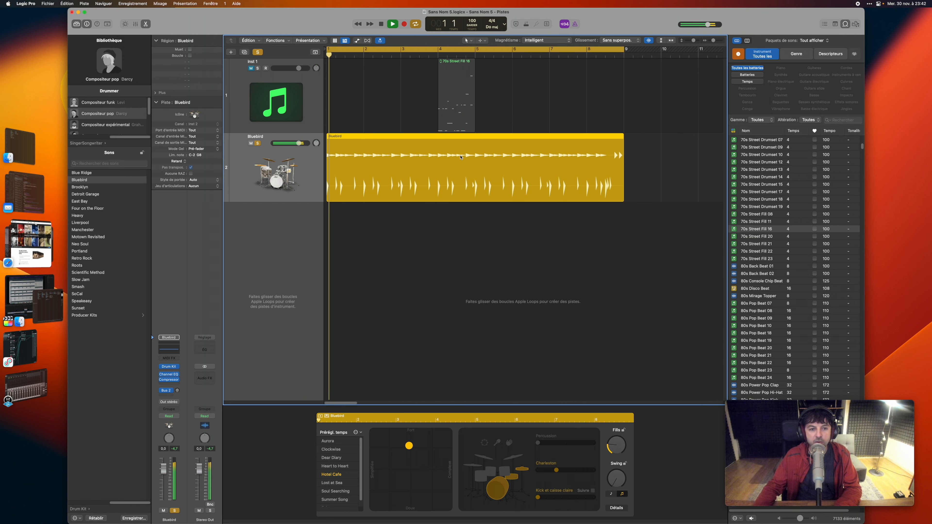
{"action": "key", "text": "space"}
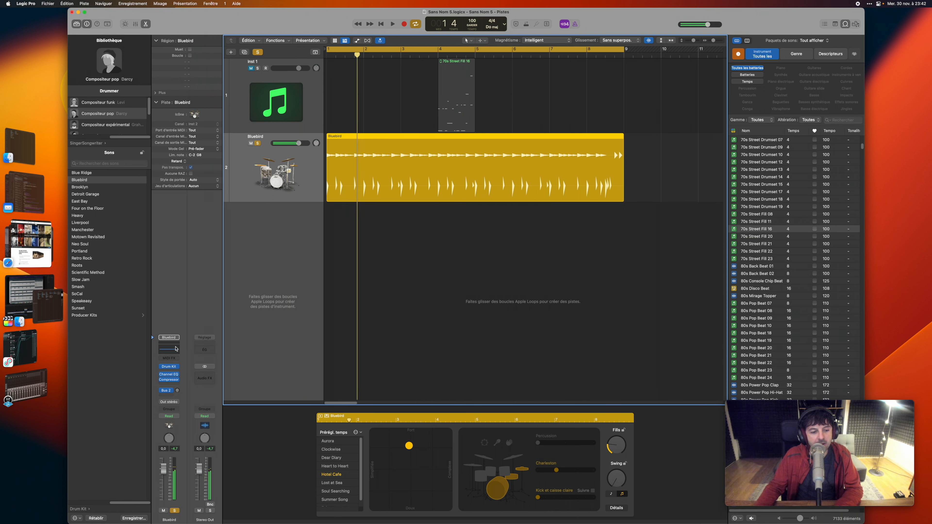
- Open the Bluebird track's Drum Kit Designer, audition a cymbal and the toms, and close it
{"action": "left_click", "coordinate": [169, 367]}
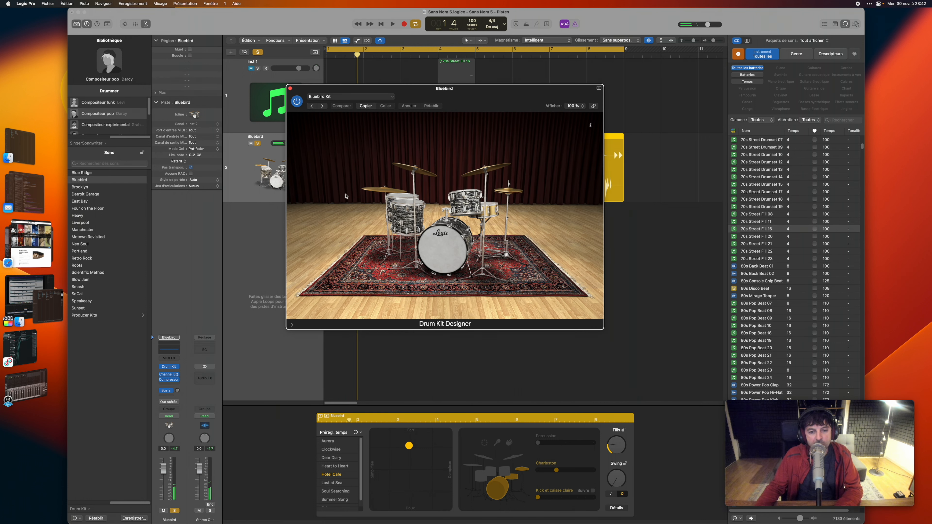
{"action": "left_click", "coordinate": [509, 194]}
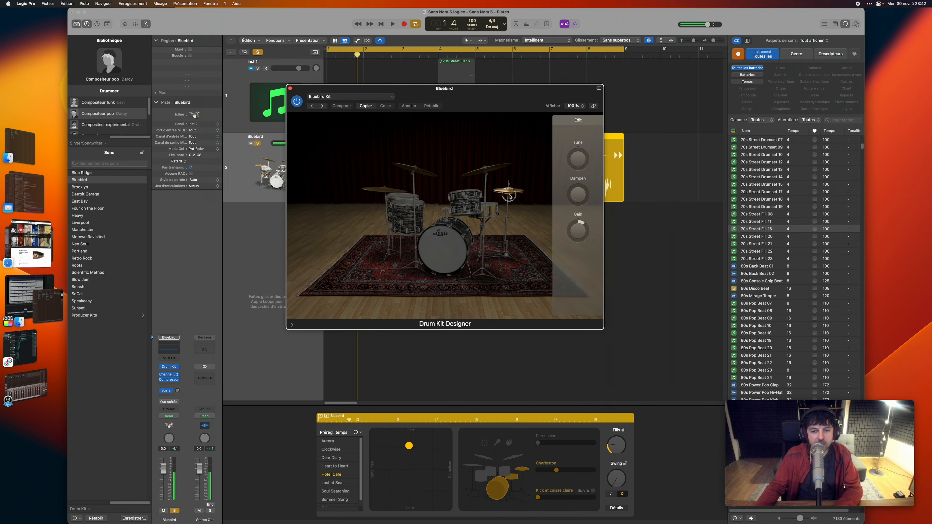
{"action": "left_click", "coordinate": [473, 177]}
{"action": "left_click", "coordinate": [400, 212]}
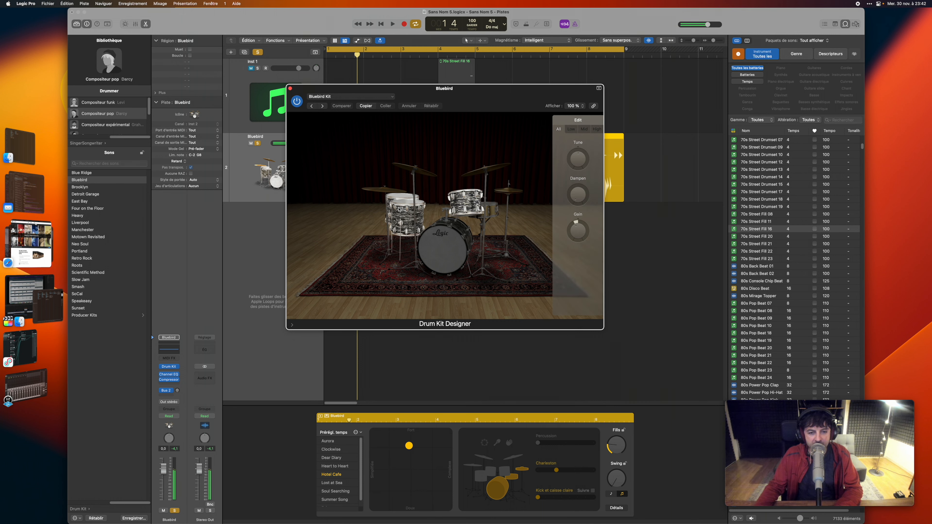
{"action": "left_click", "coordinate": [291, 89]}
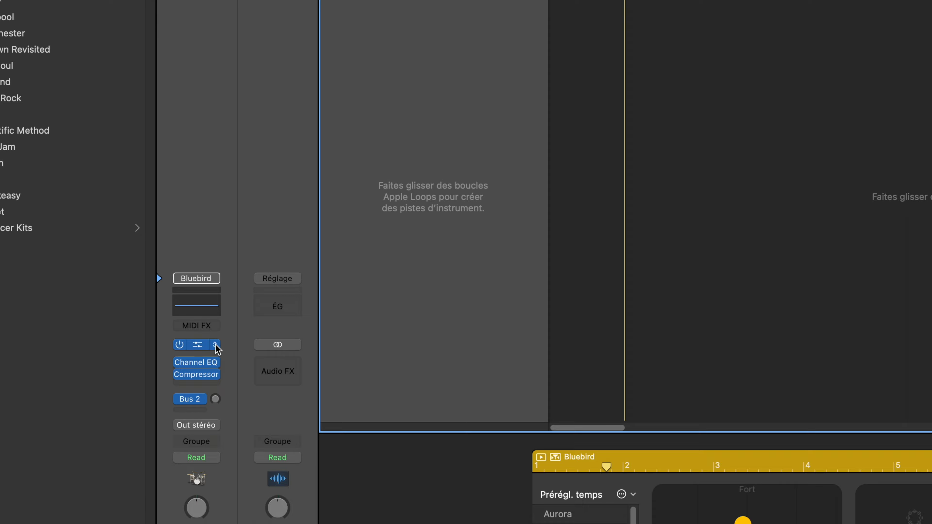
- Replace the Bluebird instrument with stereo Komplete Kontrol, load Abbey Road Vintage Drummer's Ebony Bebop - Hardbop kit, and move its window below the region
{"action": "left_click", "coordinate": [177, 367]}
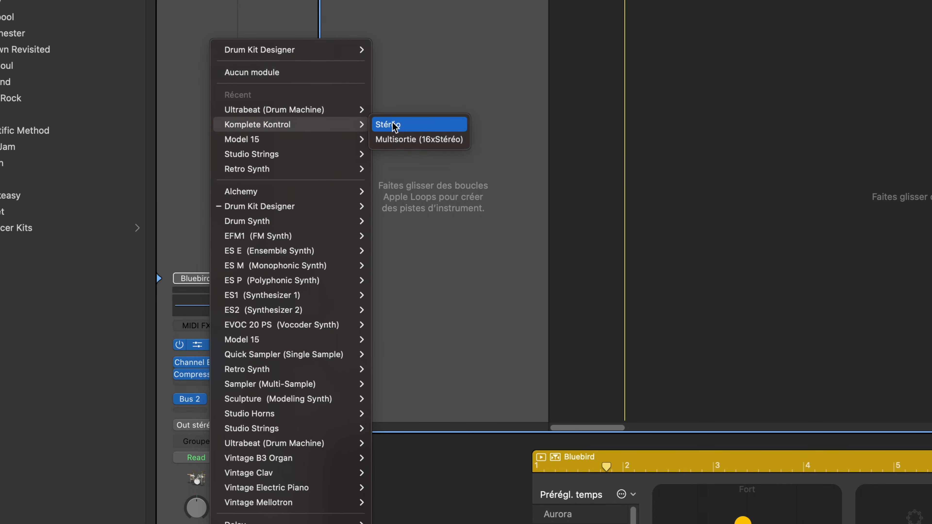
{"action": "left_click", "coordinate": [396, 124]}
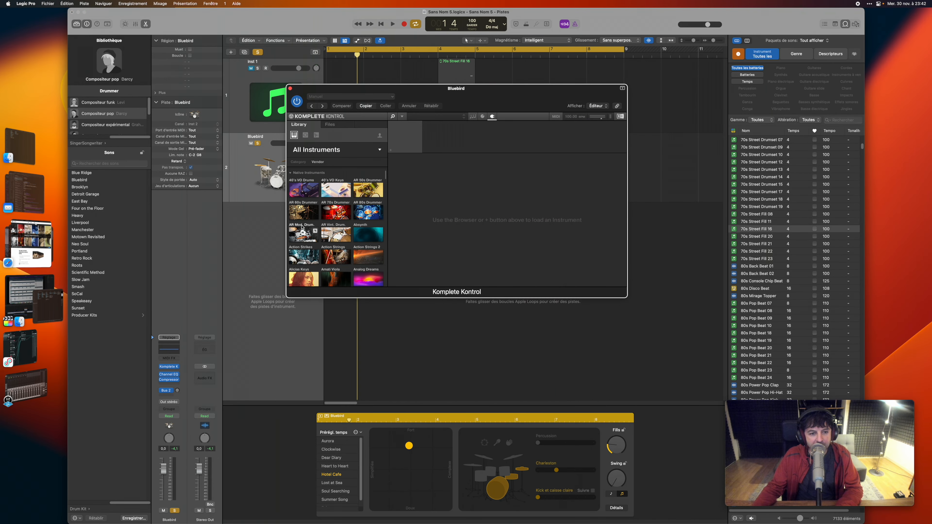
{"action": "left_click", "coordinate": [328, 235]}
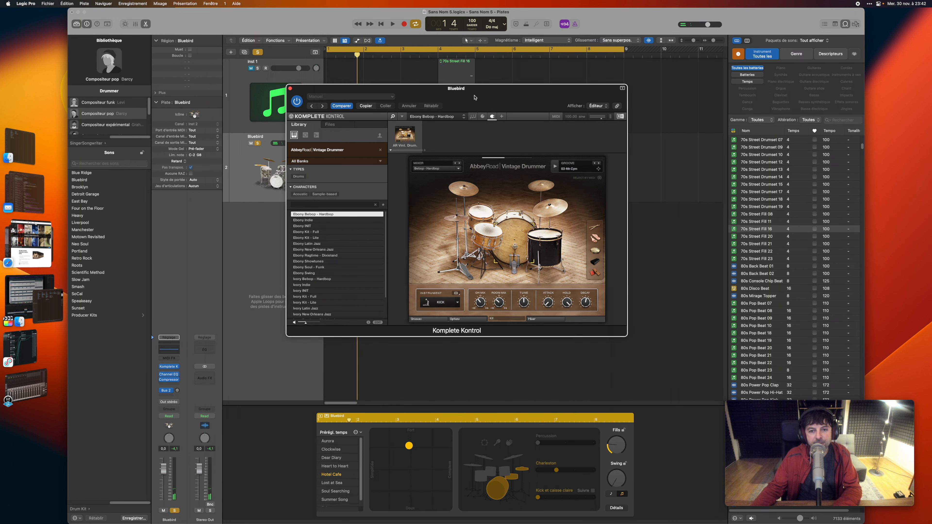
{"action": "left_click_drag", "start_coordinate": [494, 92], "coordinate": [392, 235]}
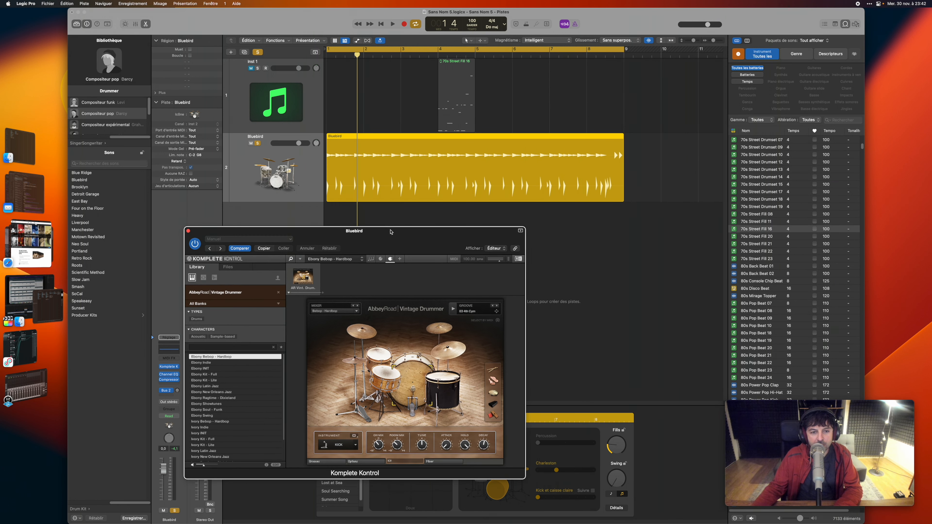
- Play the Drummer region through Vintage Drummer and move the plug-in window clear of the Drummer editor
{"action": "key", "text": "space"}
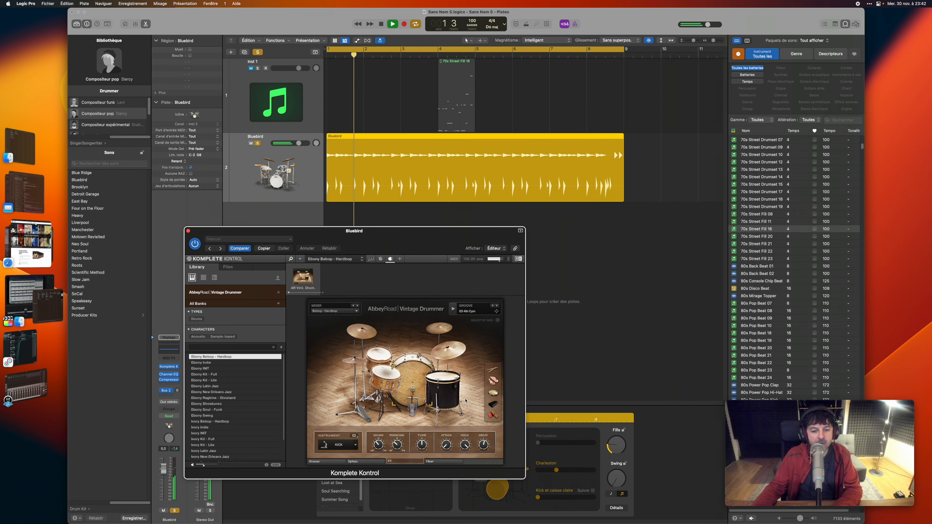
{"action": "left_click_drag", "start_coordinate": [457, 234], "coordinate": [316, 118]}
{"action": "key", "text": "space"}
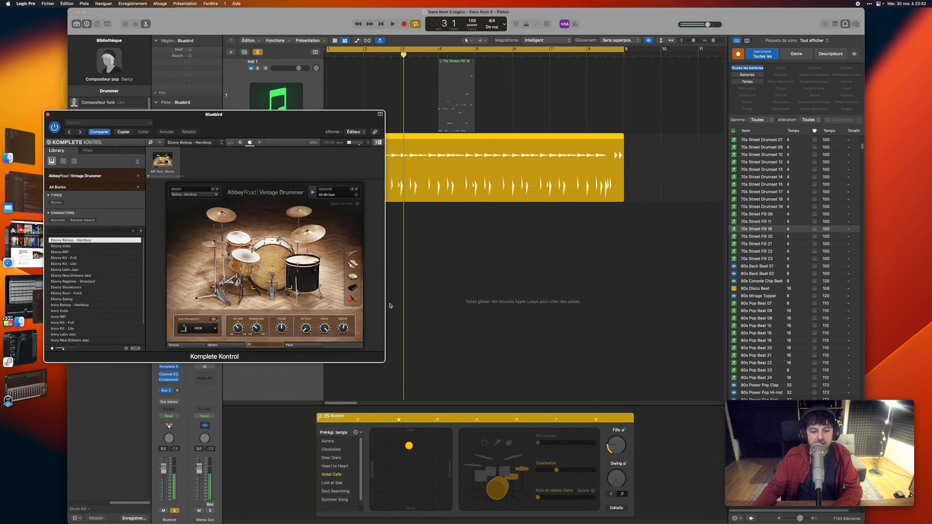
- Set the Bluebird drummer to its loudest, most complex performance and raise the Charleston variation to its maximum
{"action": "left_click", "coordinate": [423, 449]}
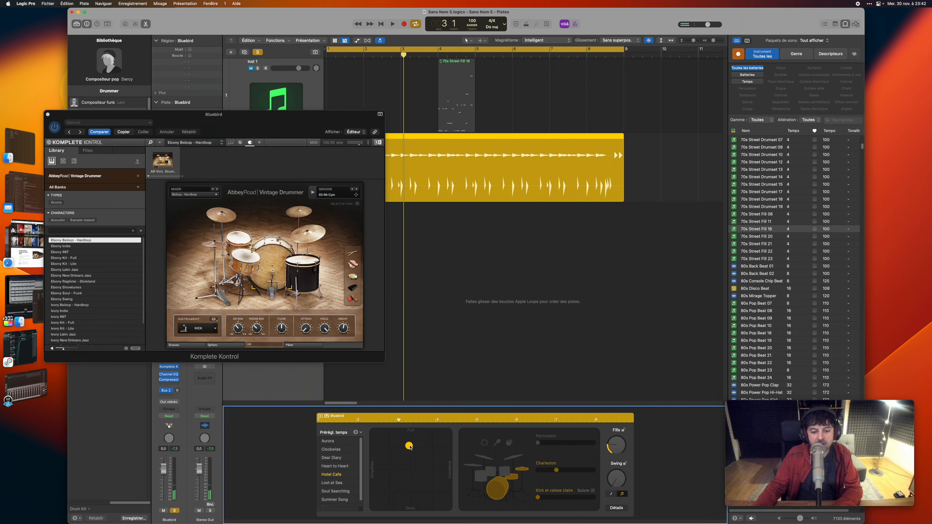
{"action": "left_click_drag", "start_coordinate": [410, 448], "coordinate": [449, 437]}
{"action": "left_click_drag", "start_coordinate": [354, 118], "coordinate": [259, 228]}
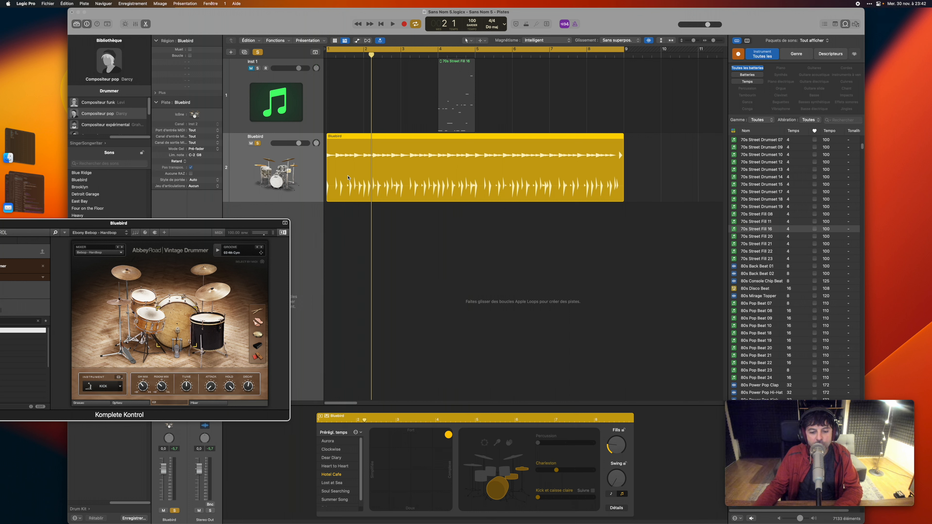
{"action": "left_click", "coordinate": [593, 470]}
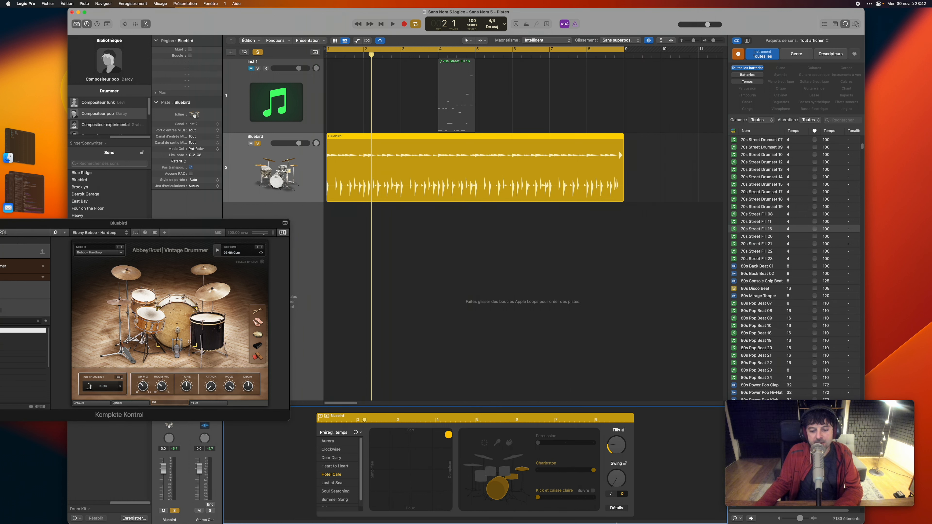
- Show the Bluebird drummer's performance details, turn off Automatique for the Charleston, and play the region
{"action": "left_click", "coordinate": [617, 508]}
{"action": "left_click", "coordinate": [557, 491]}
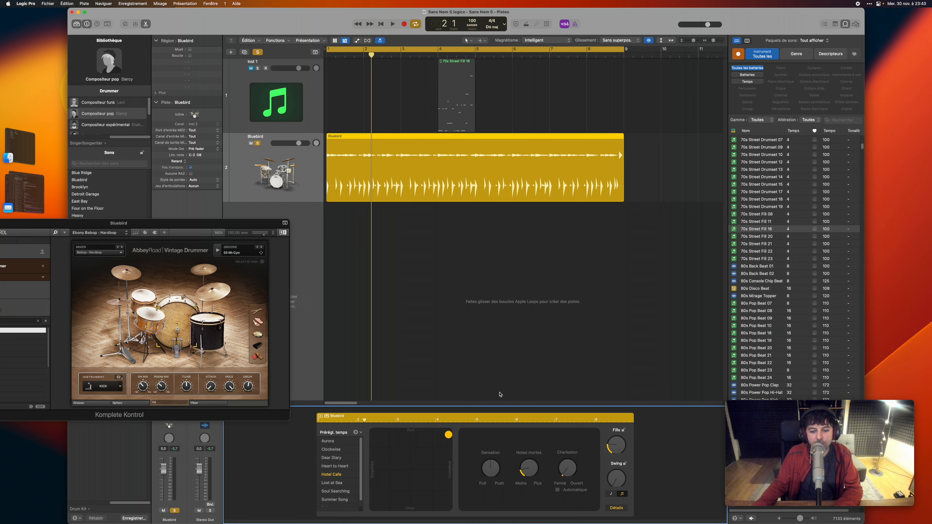
{"action": "left_click", "coordinate": [382, 187]}
{"action": "key", "text": "space"}
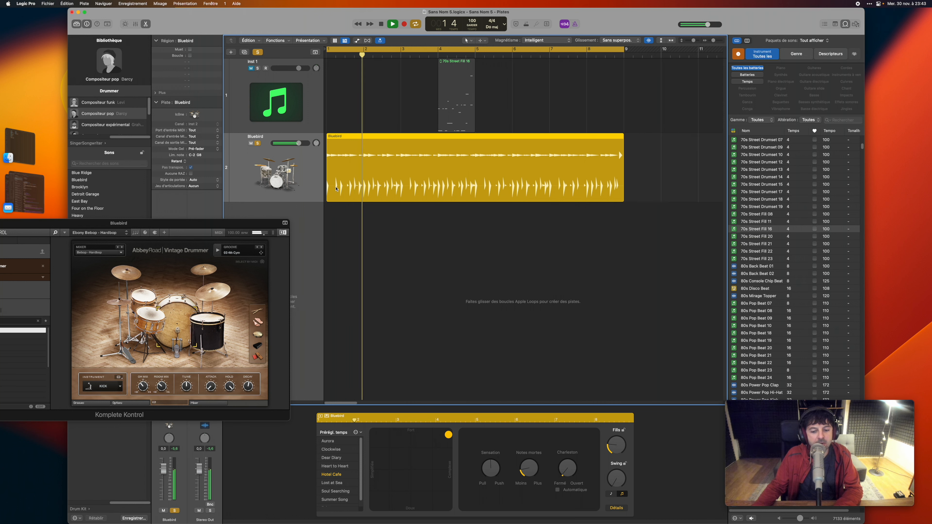
{"action": "left_click", "coordinate": [618, 507]}
{"action": "key", "text": "space"}
{"action": "left_click", "coordinate": [615, 509]}
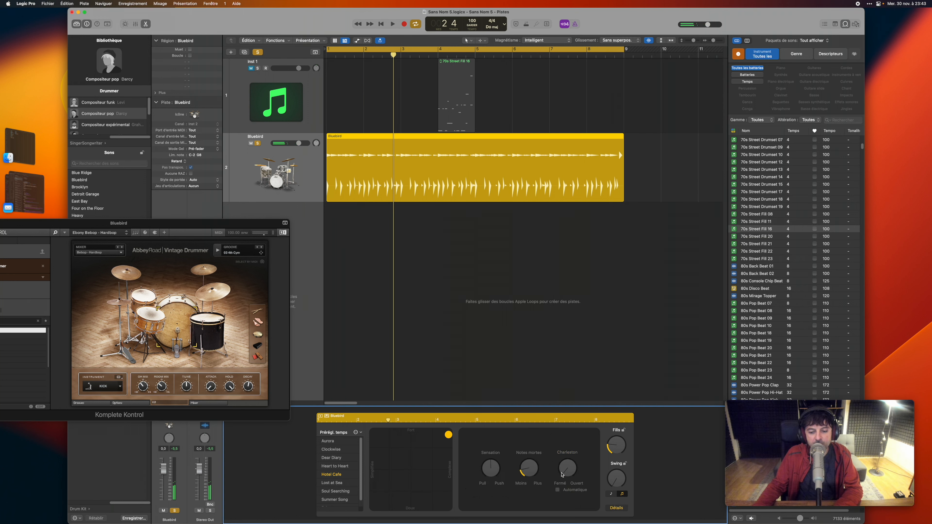
- Raise Sensation toward Push and Notes mortes toward Plus, then play the region with the Vintage Drummer window placed just below it
{"action": "left_click_drag", "start_coordinate": [493, 466], "coordinate": [521, 439]}
{"action": "key", "text": "space"}
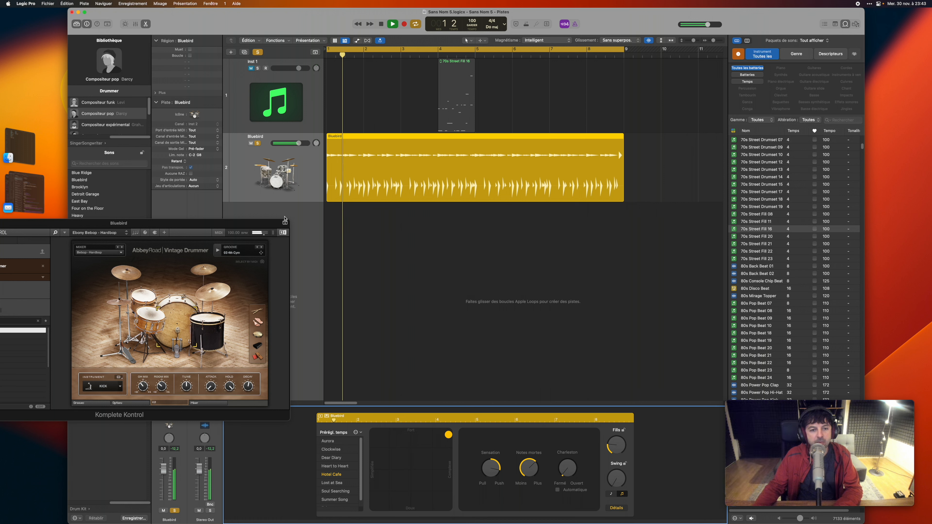
{"action": "left_click_drag", "start_coordinate": [220, 230], "coordinate": [419, 224]}
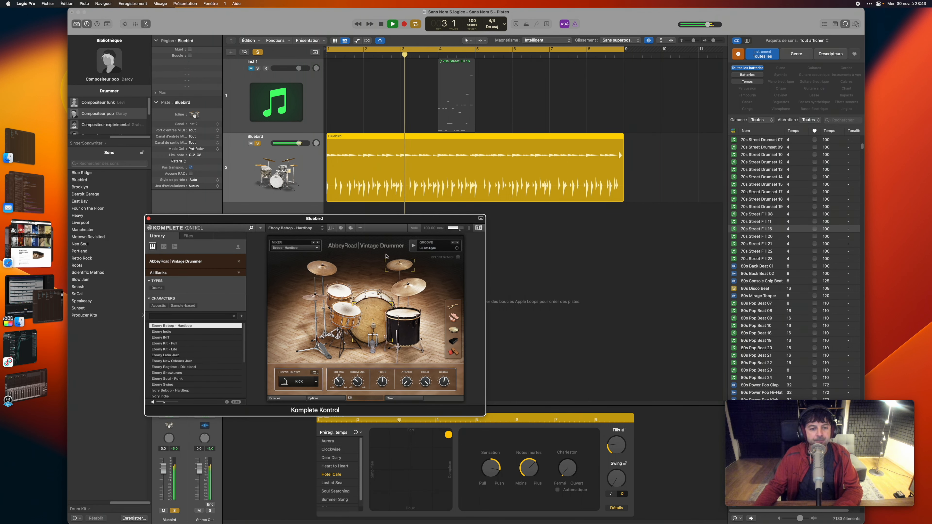
{"action": "left_click_drag", "start_coordinate": [356, 223], "coordinate": [509, 210]}
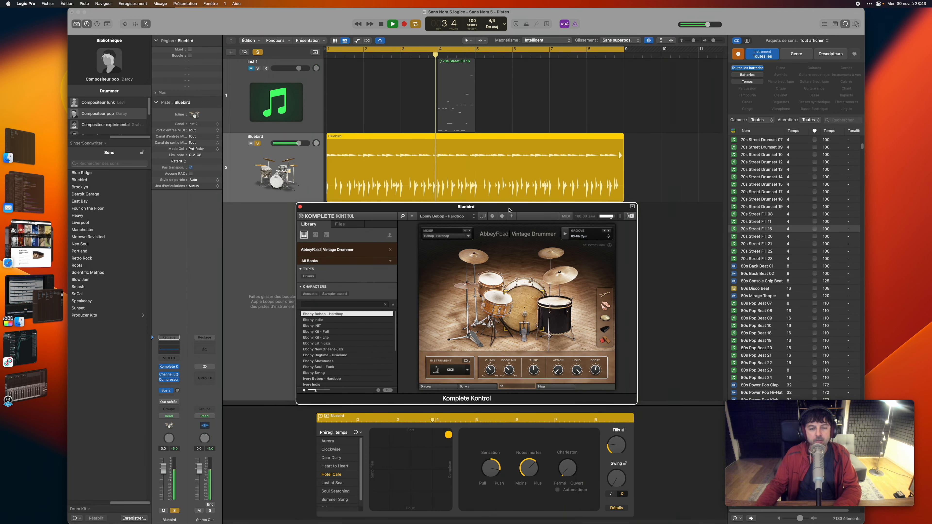
{"action": "key", "text": "space"}
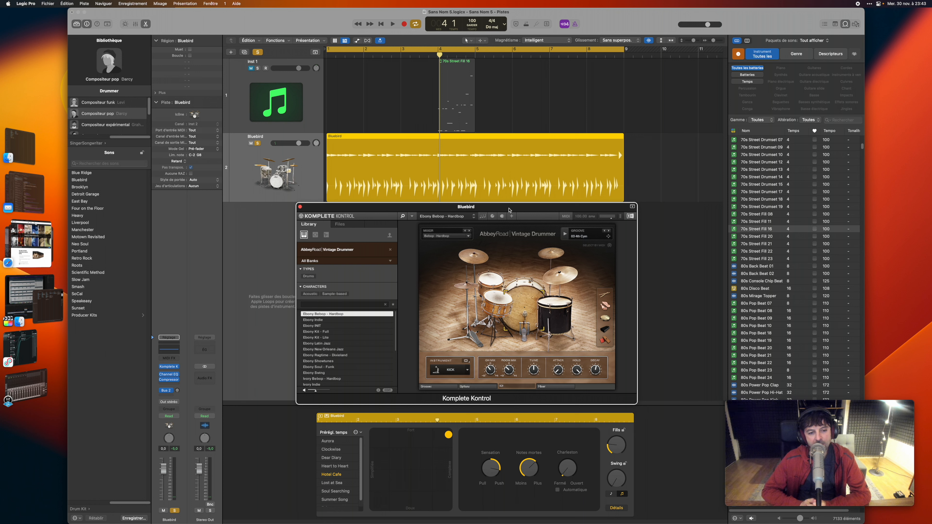
- Browse Vintage Drummer's grooves, examining the Soul - Funk Hip Hop 95BPM and Indie Rock Shuffle folders
{"action": "left_click_drag", "start_coordinate": [509, 210], "coordinate": [444, 78]}
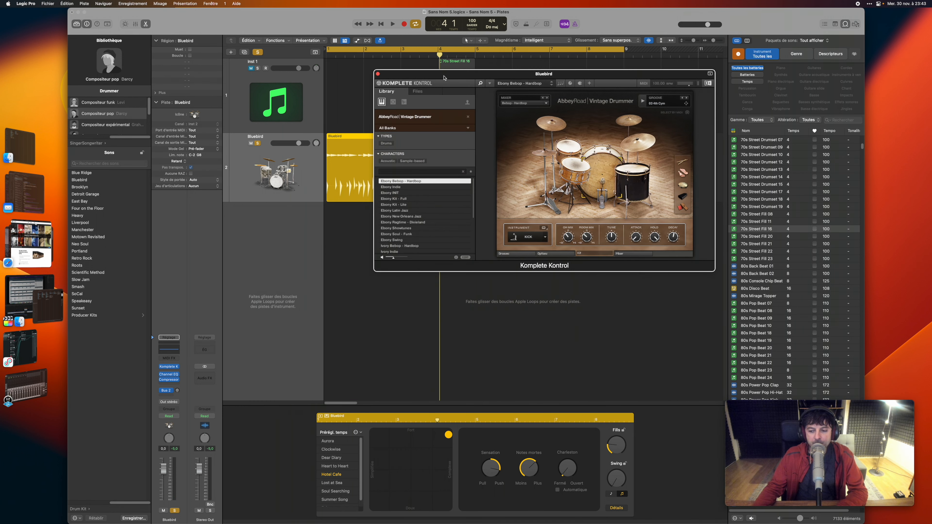
{"action": "left_click", "coordinate": [516, 253]}
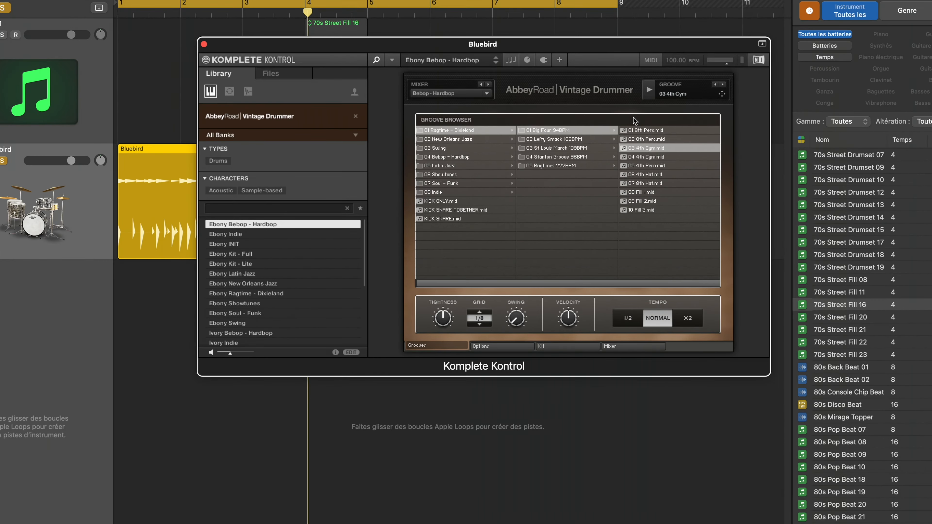
{"action": "left_click", "coordinate": [519, 157]}
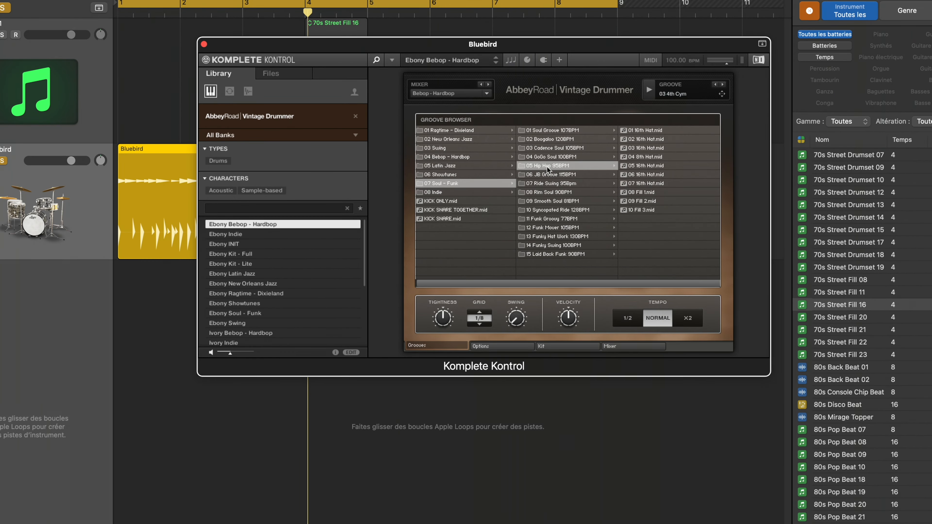
{"action": "left_click", "coordinate": [644, 148]}
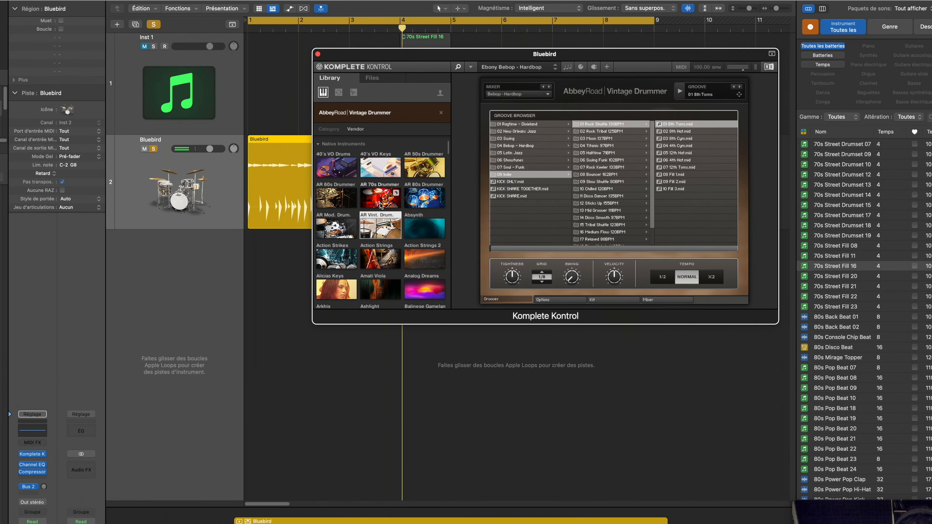
- Load Abbey Road 70s Drummer's AR70s Open Kit Full and audition a groove from its Funk folder
{"action": "left_click", "coordinate": [390, 202]}
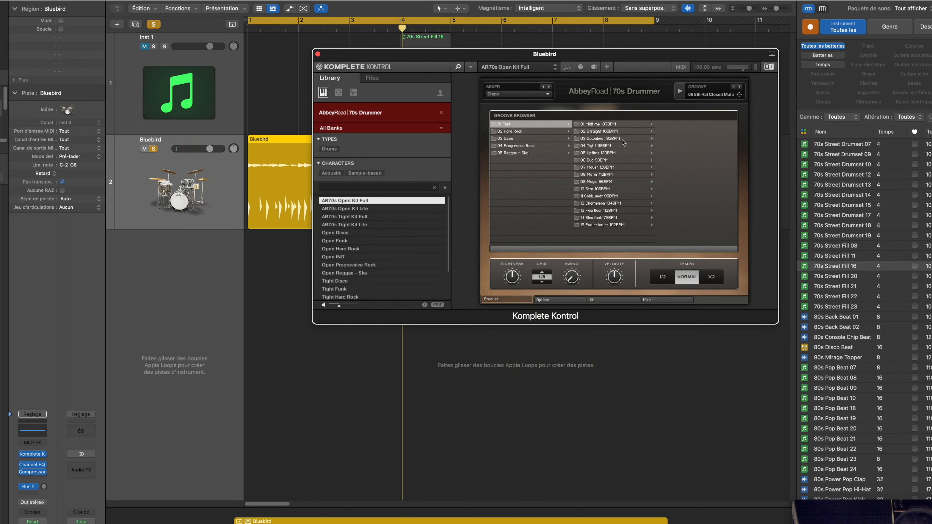
{"action": "left_click", "coordinate": [622, 140]}
{"action": "left_click", "coordinate": [680, 92]}
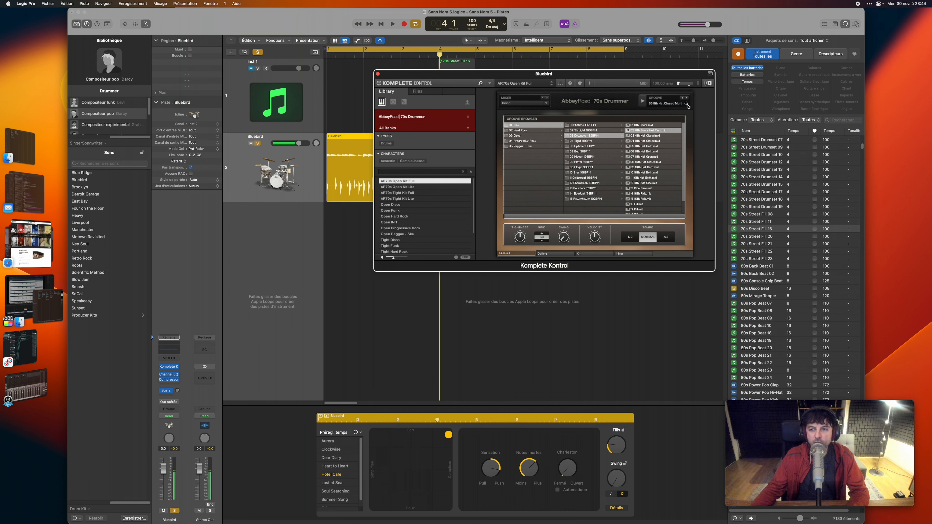
- Place the 06 8th Hat Closed Multi groove on a new track at bar 1, close the plug-in window, and solo that track
{"action": "left_click_drag", "start_coordinate": [739, 94], "coordinate": [327, 221]}
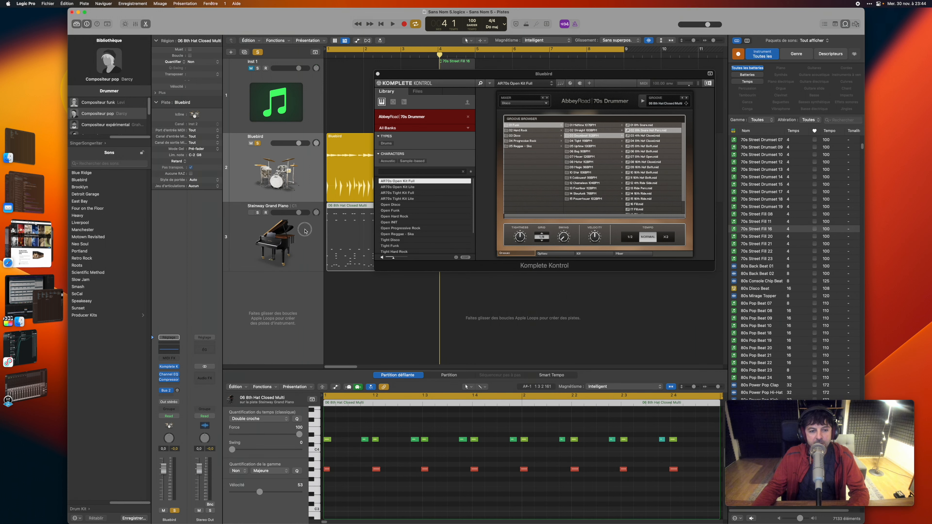
{"action": "left_click", "coordinate": [305, 229]}
{"action": "left_click", "coordinate": [378, 74]}
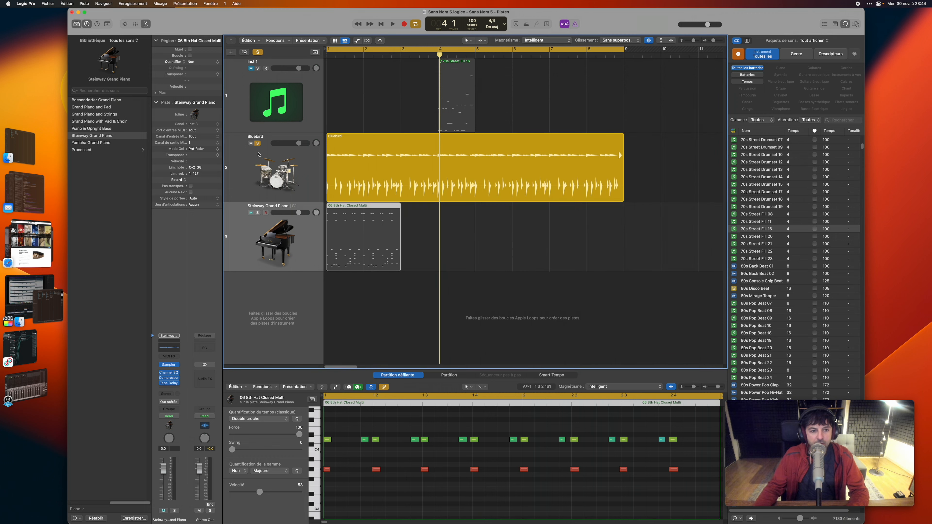
{"action": "left_click", "coordinate": [258, 213]}
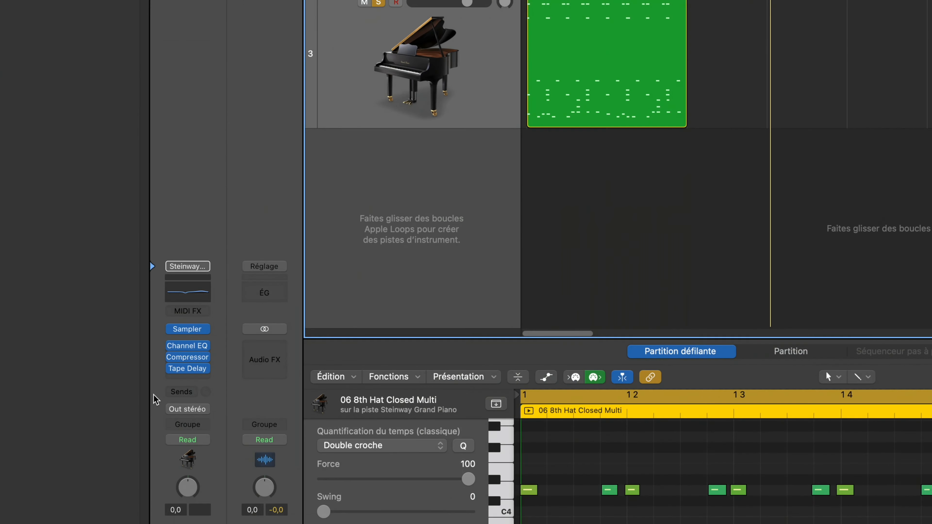
- Replace the Steinway Grand Piano track's Sampler with Ultrabeat and move its window clear of the MIDI region
{"action": "left_click", "coordinate": [205, 329]}
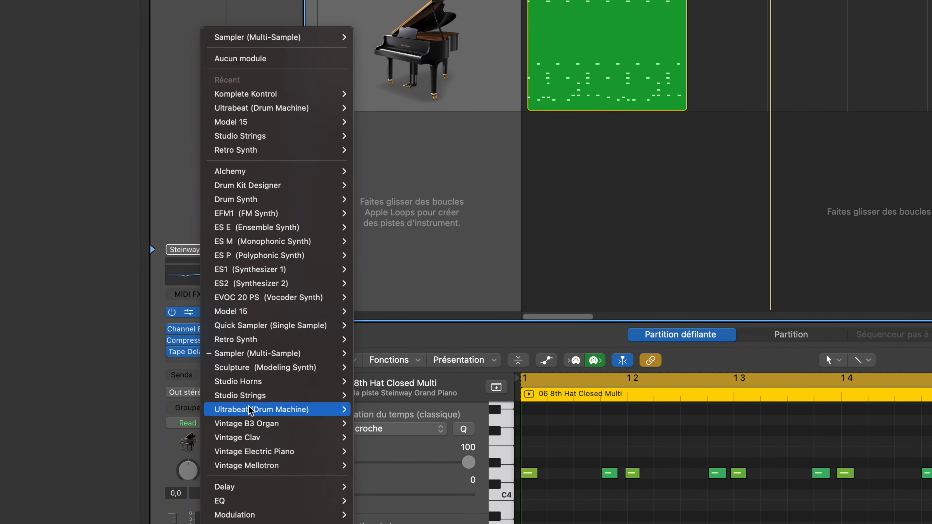
{"action": "mouse_move", "coordinate": [253, 437]}
{"action": "mouse_move", "coordinate": [279, 409]}
{"action": "left_click", "coordinate": [383, 411]}
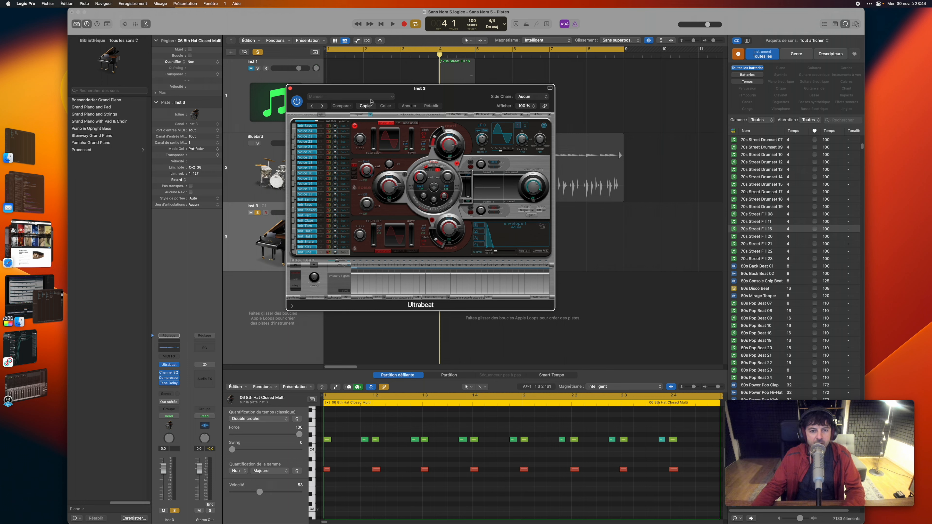
{"action": "left_click_drag", "start_coordinate": [365, 88], "coordinate": [420, 145]}
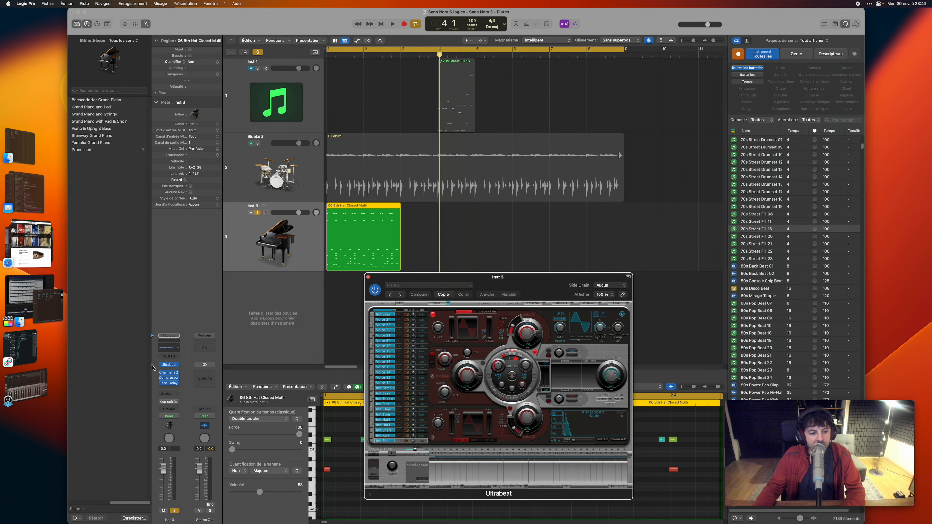
- Audition the 06 8th Hat Closed Multi region with Ultrabeat's Hip Hop Sly Kit and Low Down Dub presets
{"action": "left_click", "coordinate": [153, 367]}
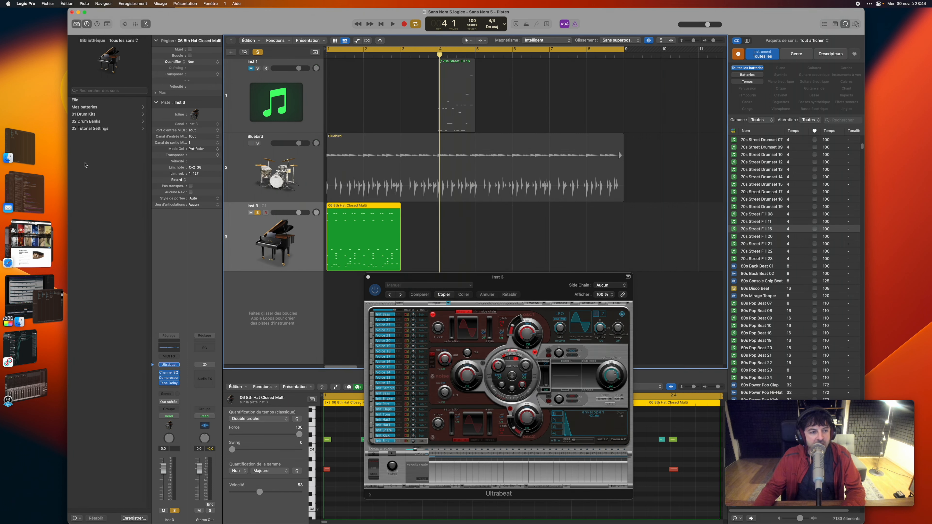
{"action": "left_click", "coordinate": [97, 116]}
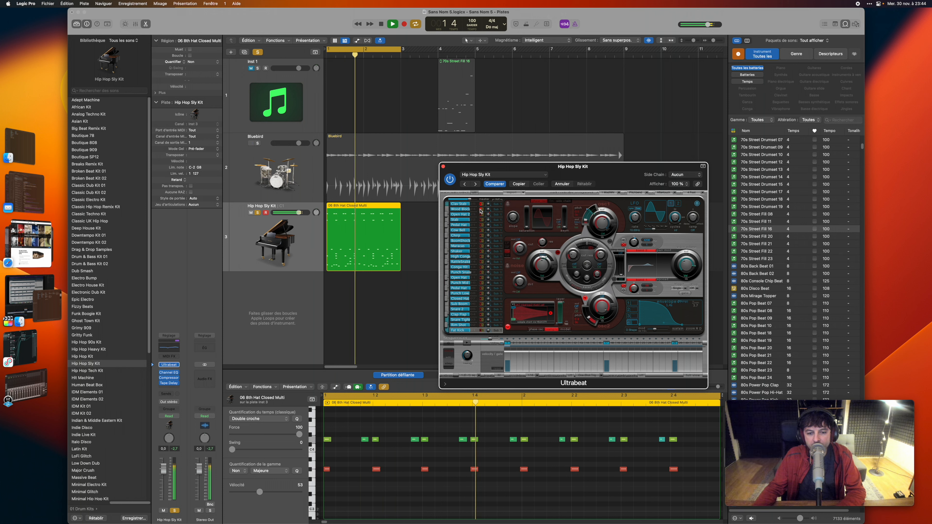
{"action": "left_click", "coordinate": [92, 462]}
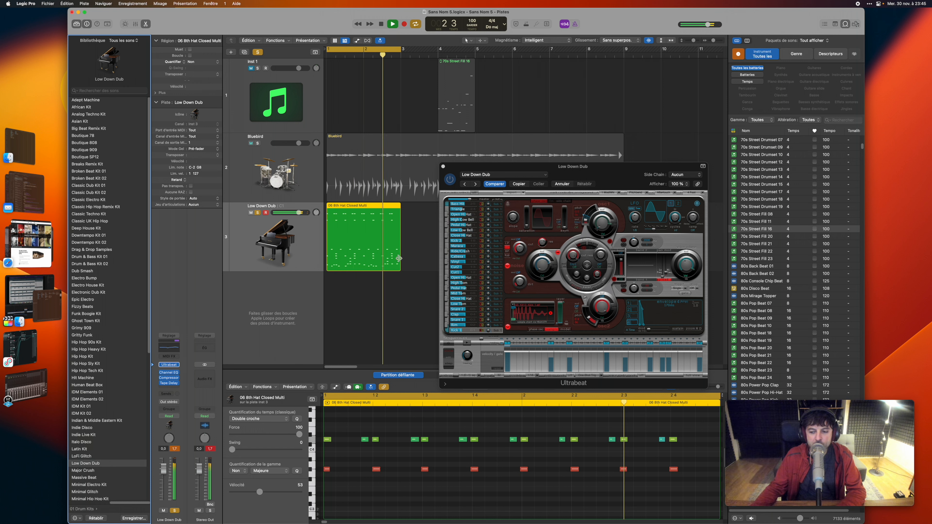
{"action": "key", "text": "space"}
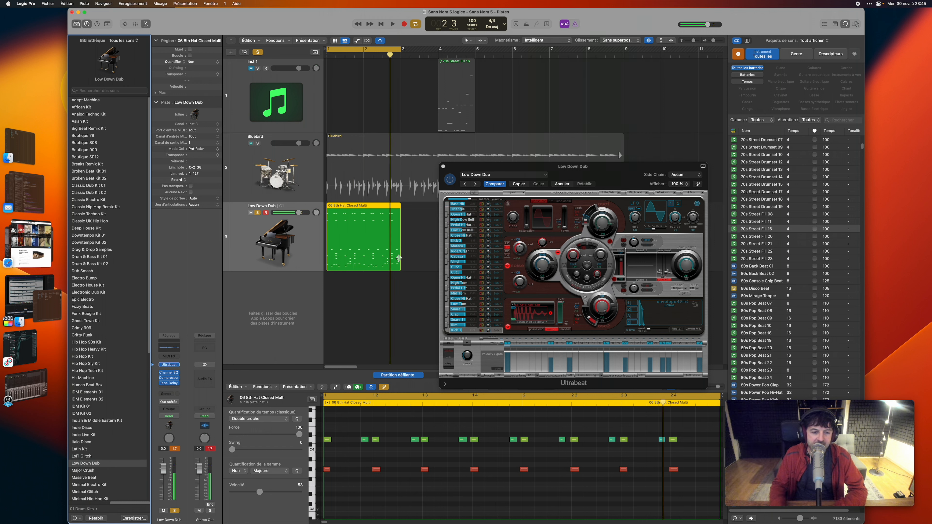
- Load the Roots patch from the Drum Kit category on the groove track and play the MIDI region through Drum Kit Designer
{"action": "left_click", "coordinate": [165, 335]}
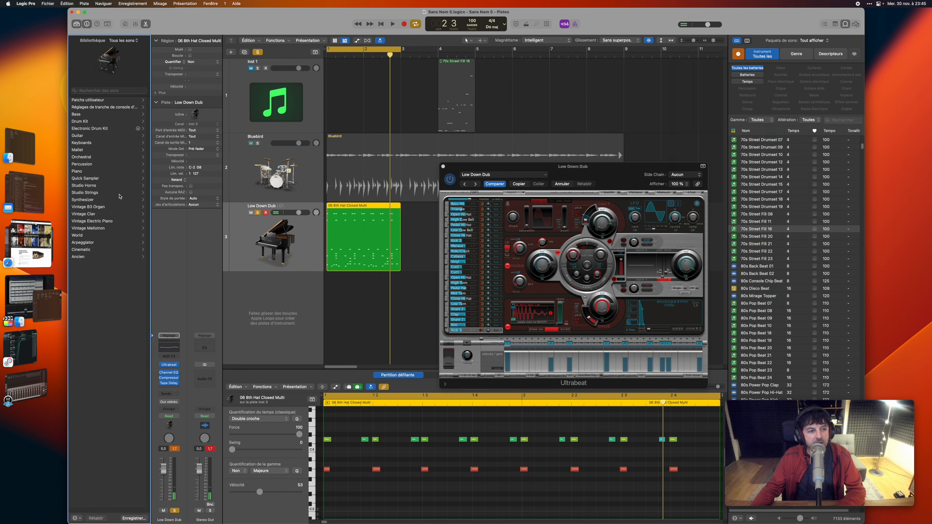
{"action": "left_click", "coordinate": [88, 123]}
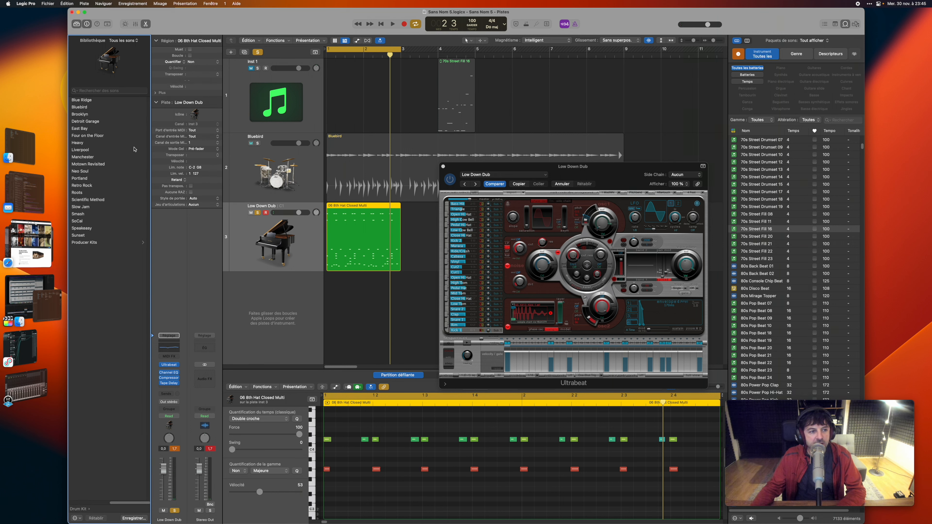
{"action": "left_click", "coordinate": [81, 194]}
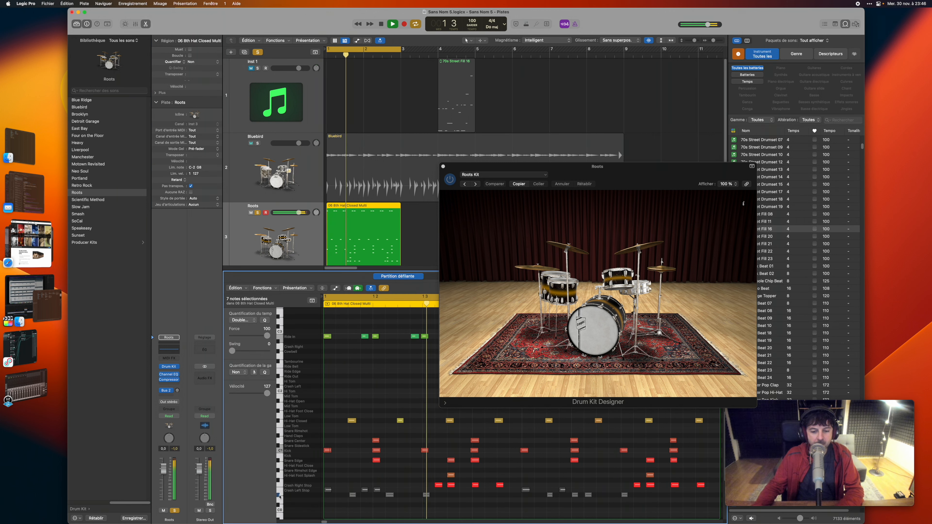
{"action": "key", "text": "space"}
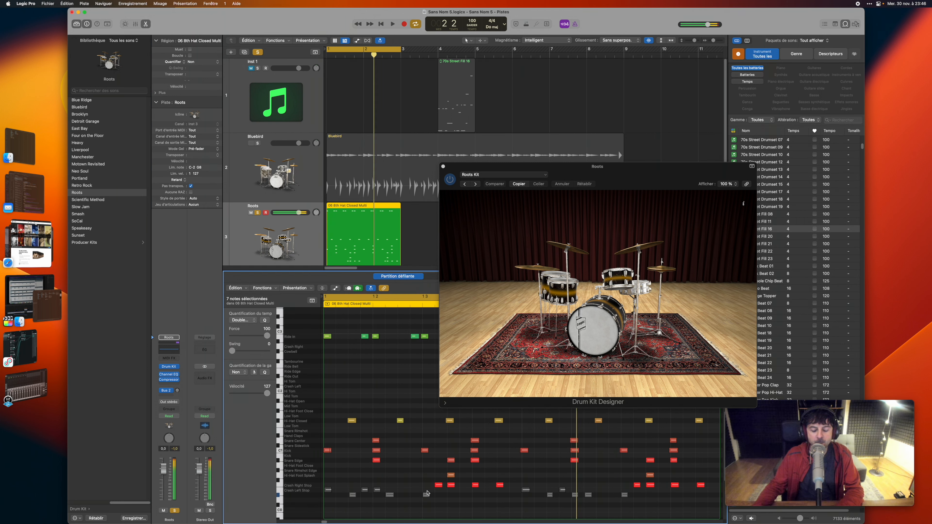